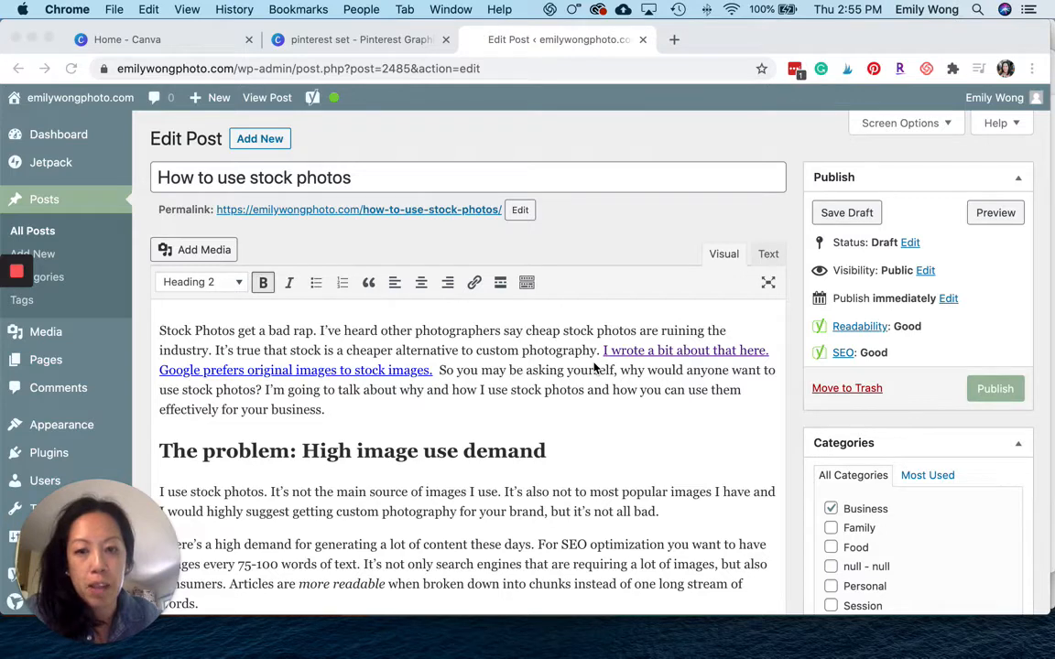
Review the 'How to use stock photos' blog post draft.
scroll(594, 368, down, 2)
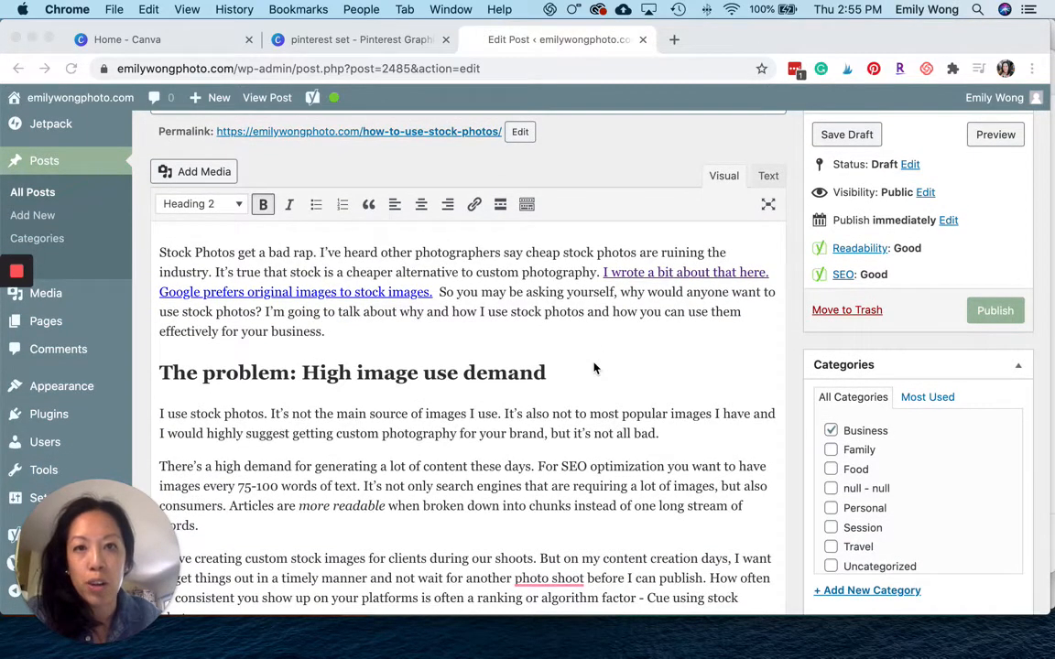
scroll(593, 368, up, 1)
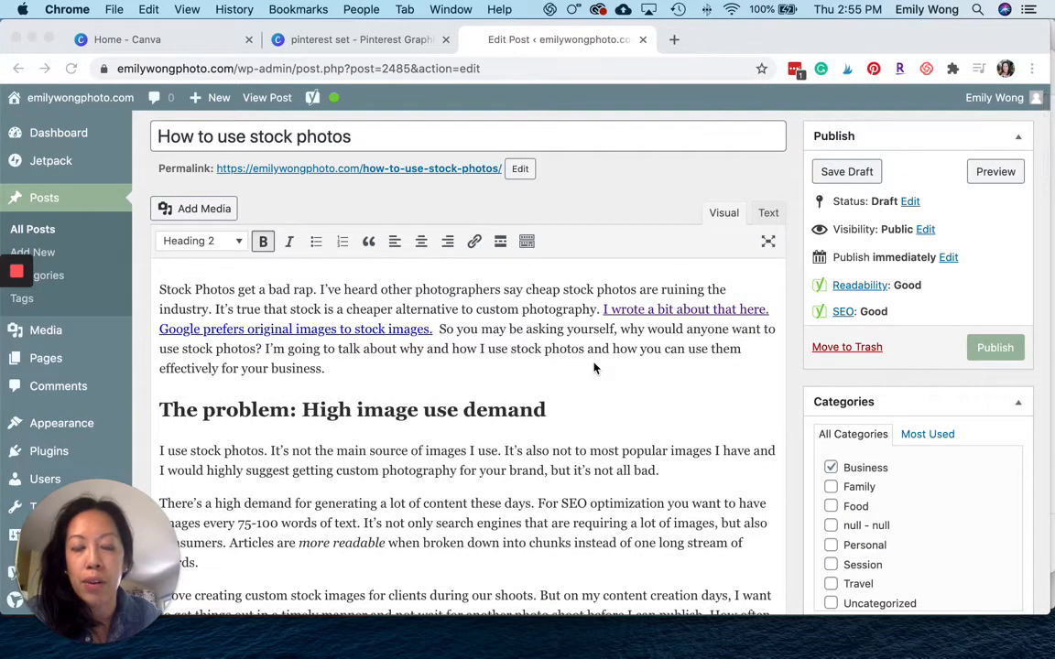
scroll(593, 368, up, 1)
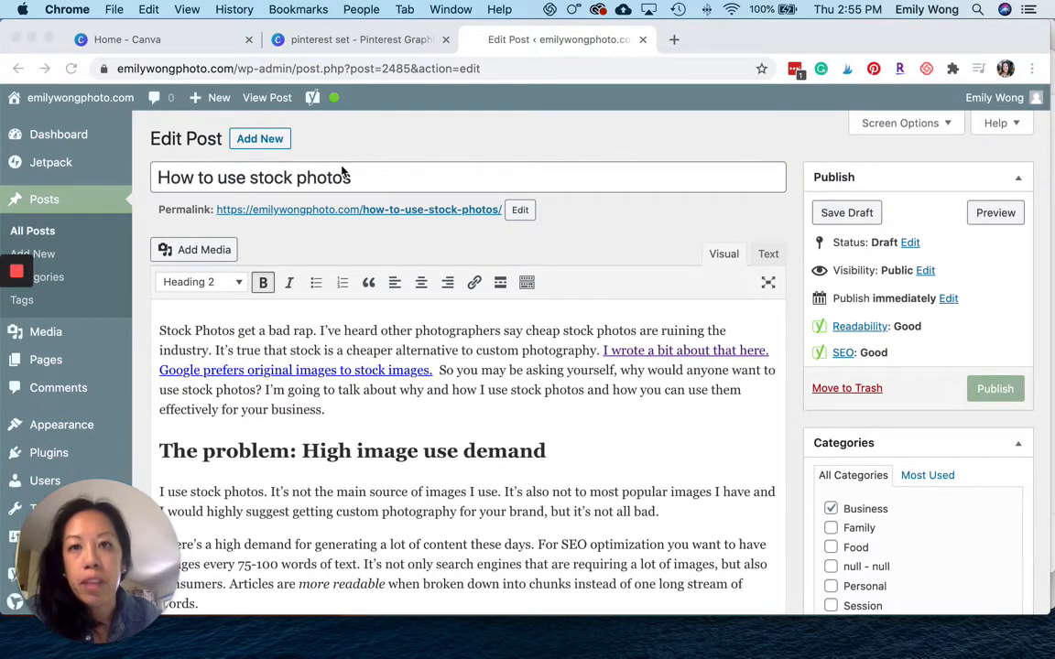
Switch to the Canva pin design and browse the Pinterest pin templates.
click(363, 41)
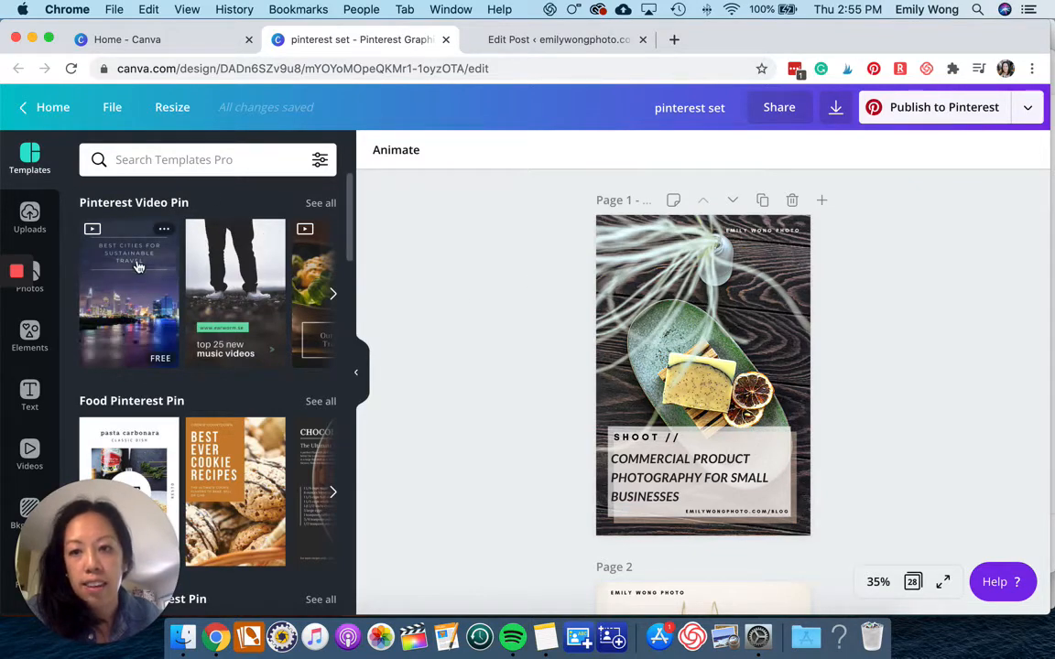
scroll(137, 261, down, 3)
scroll(137, 266, down, 10)
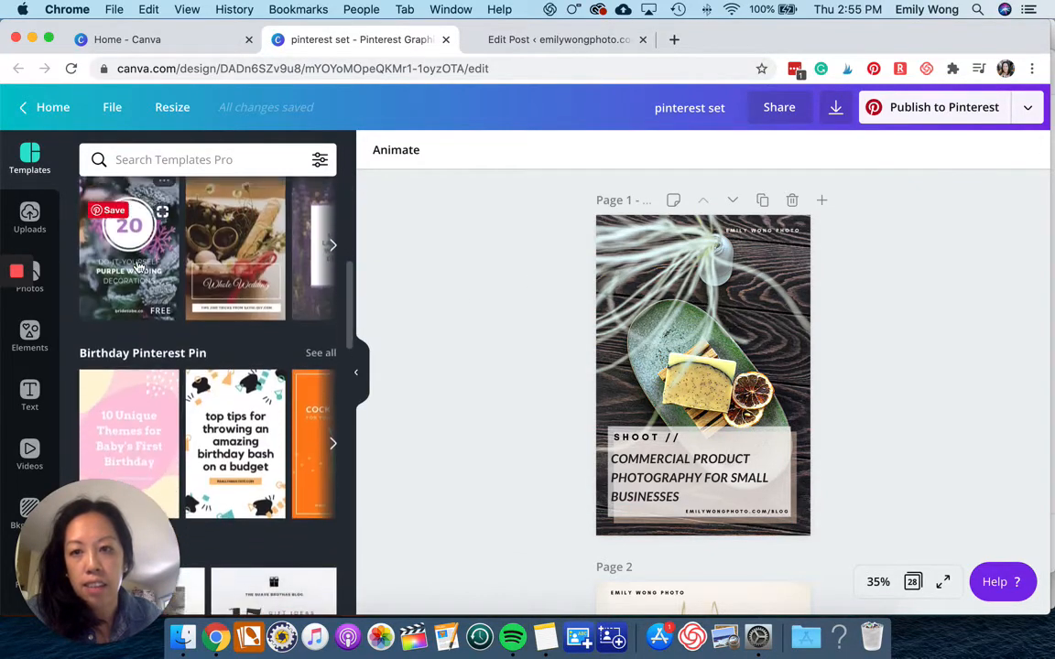
scroll(138, 265, up, 1)
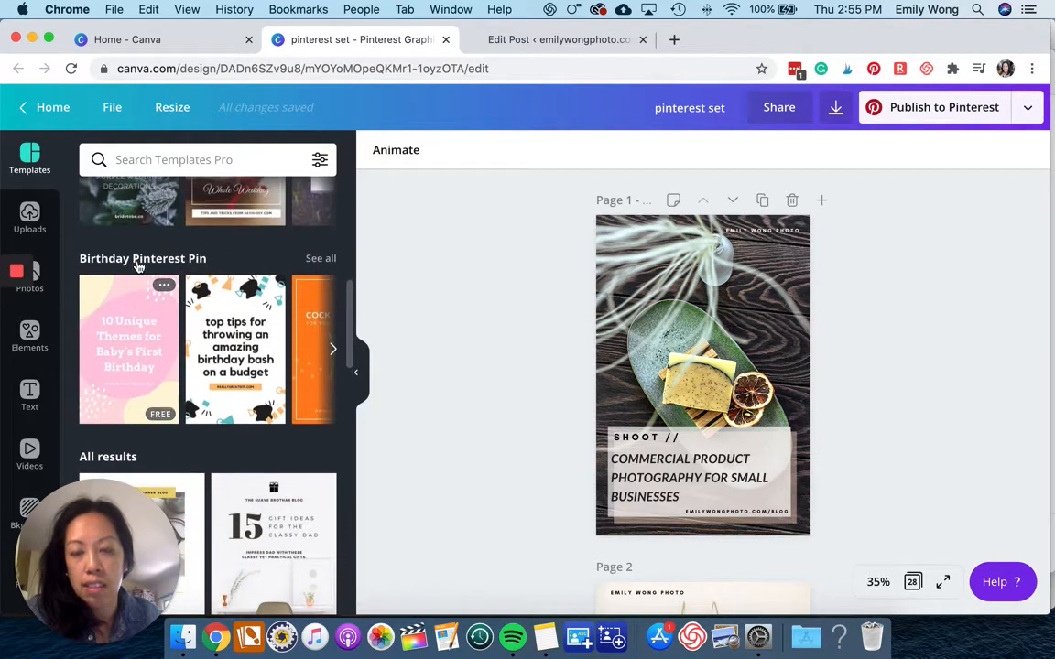
scroll(137, 266, down, 4)
scroll(138, 265, down, 15)
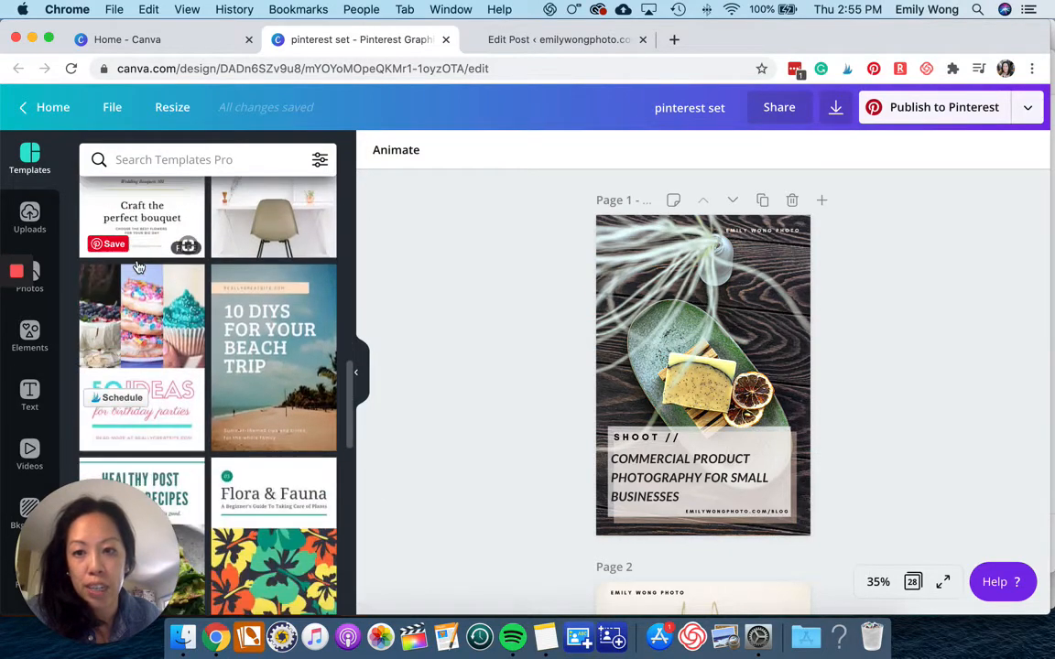
scroll(137, 265, down, 10)
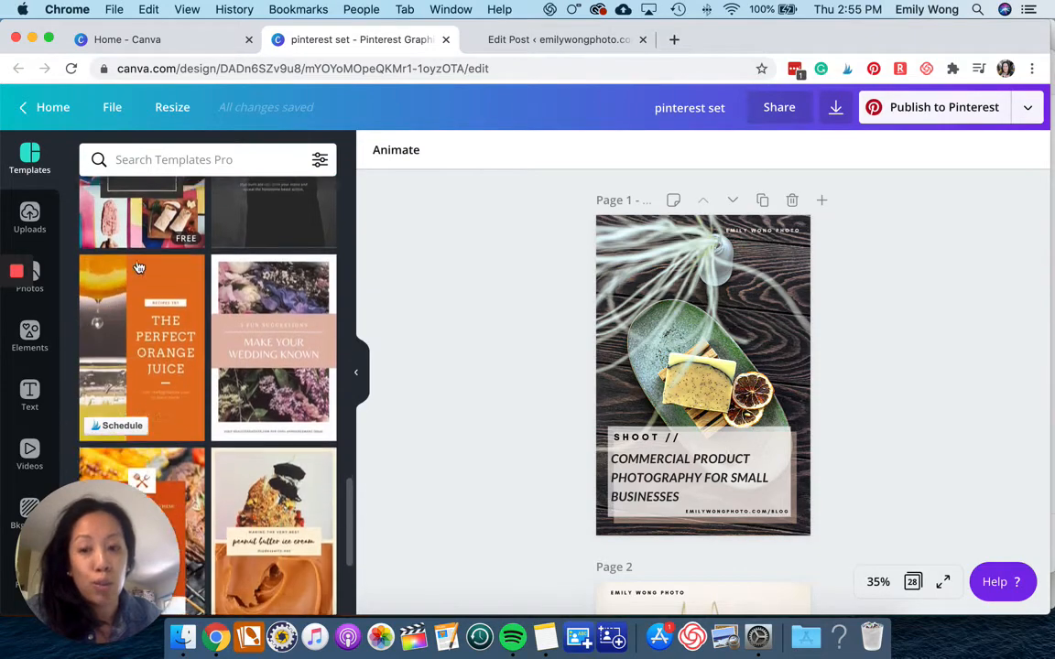
scroll(138, 265, up, 20)
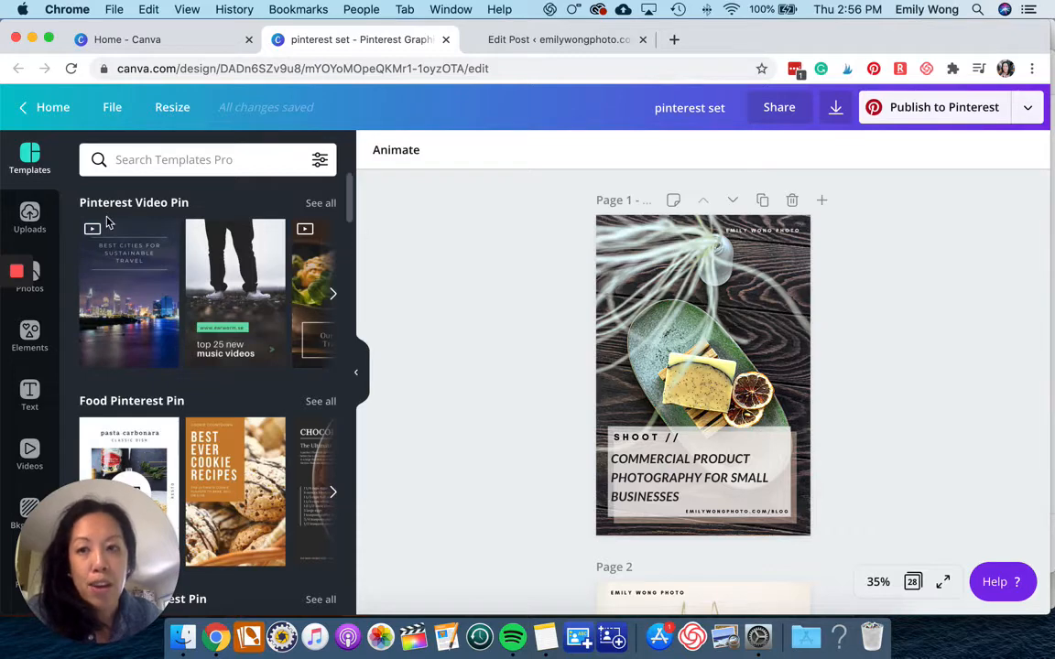
Place the laptop-and-coffee photo from uploads onto page 1, enlarge it over the pin, and send it to the back.
click(31, 231)
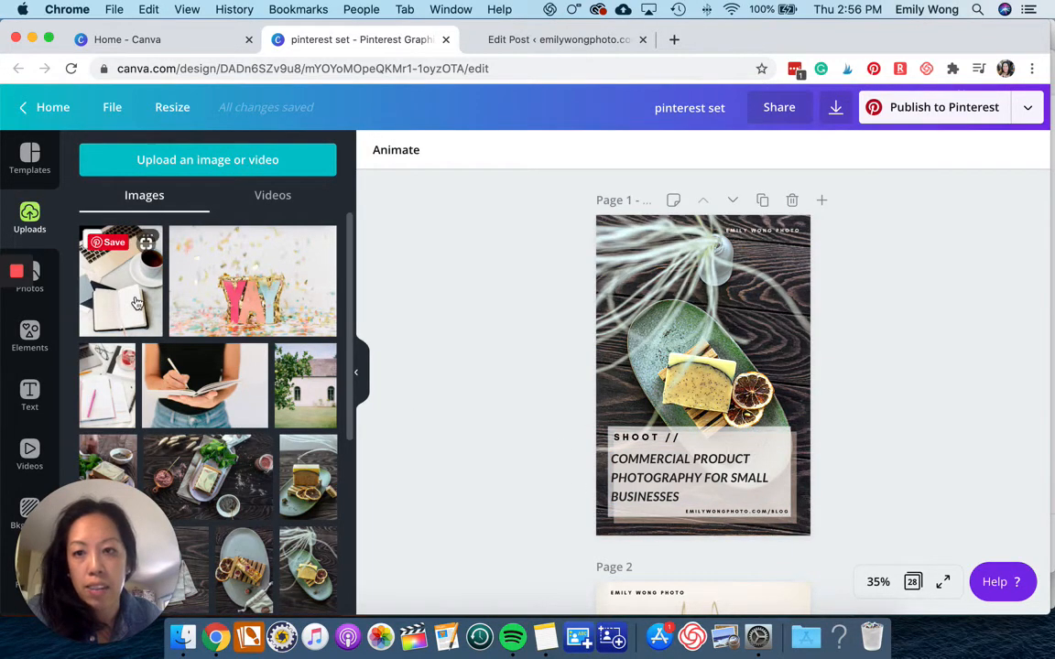
drag(135, 302, 643, 282)
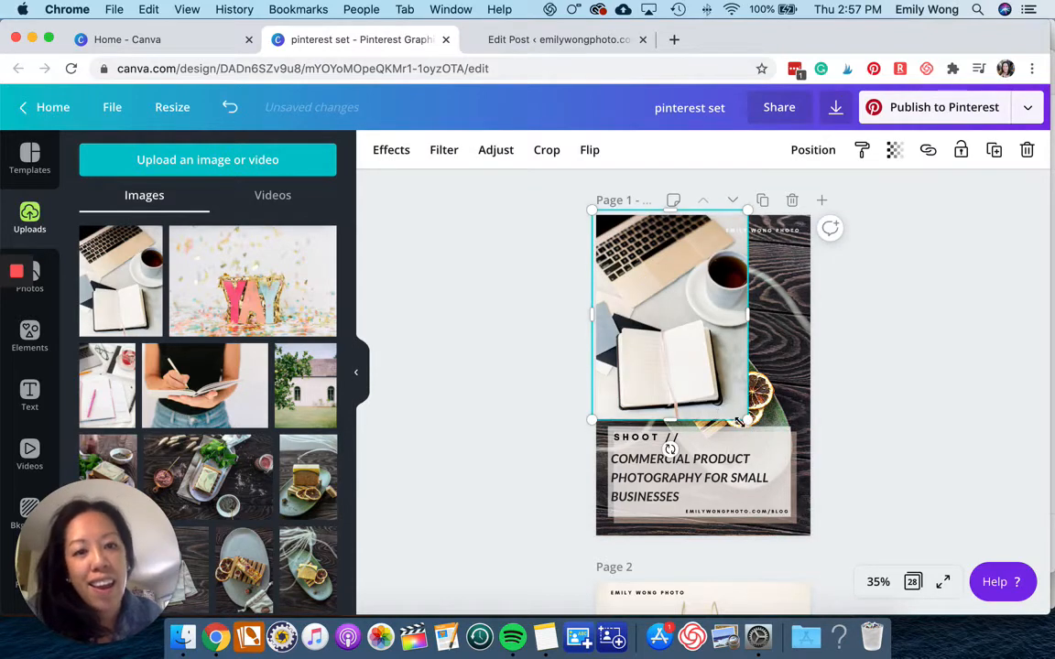
mouse_move(799, 530)
mouse_down()
mouse_move(783, 500)
mouse_move(805, 561)
mouse_move(806, 533)
mouse_up()
click(829, 156)
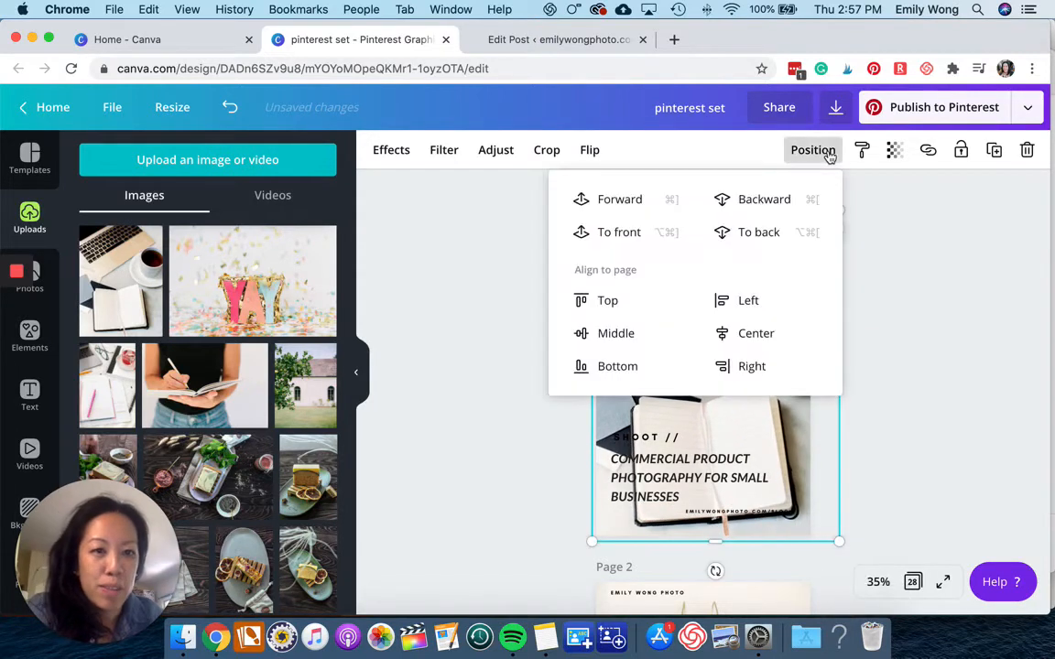
click(760, 236)
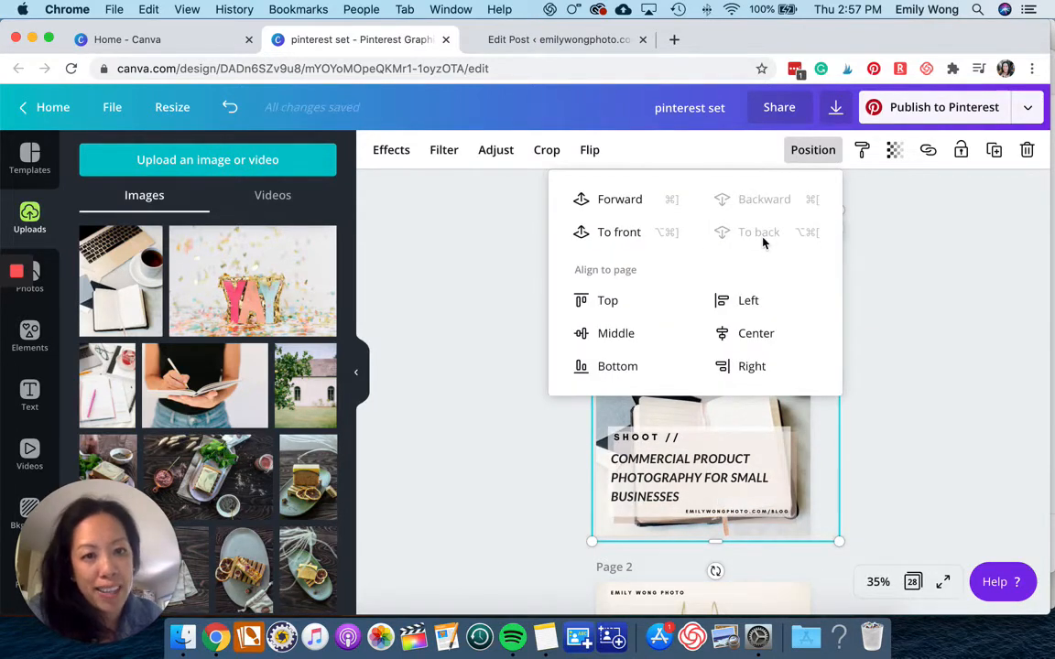
click(927, 324)
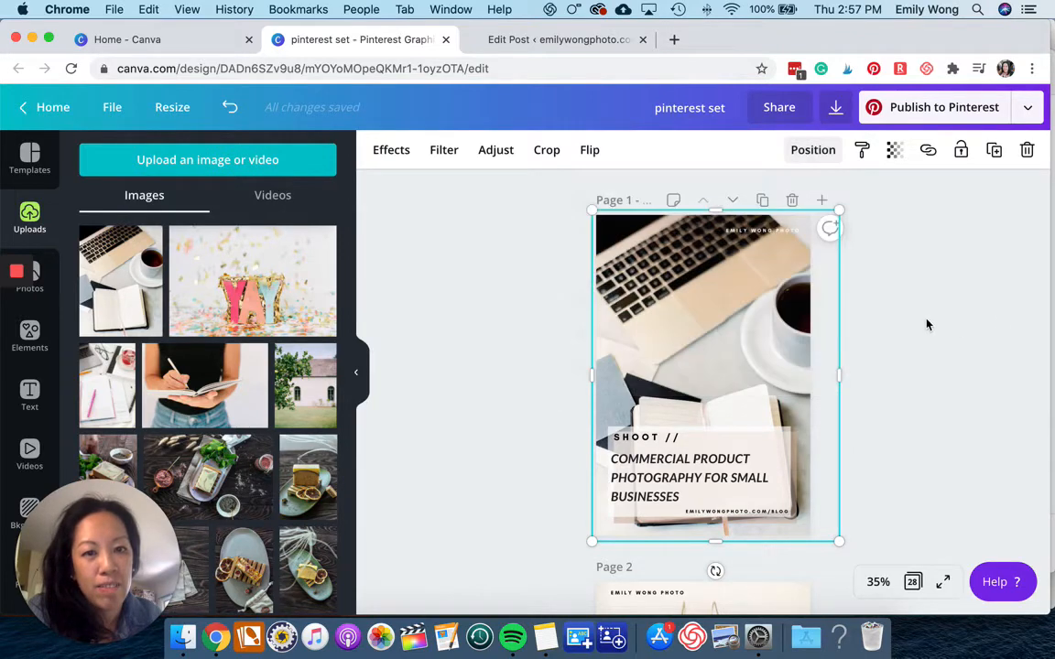
click(927, 324)
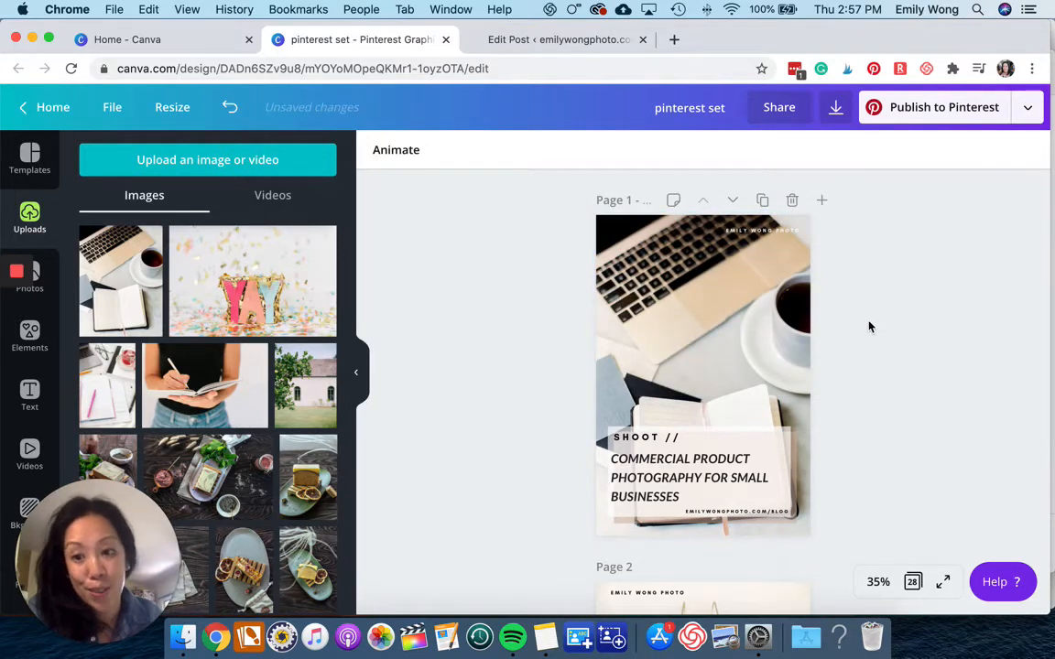
Replace page 1's background with the laptop-and-coffee photo.
click(726, 326)
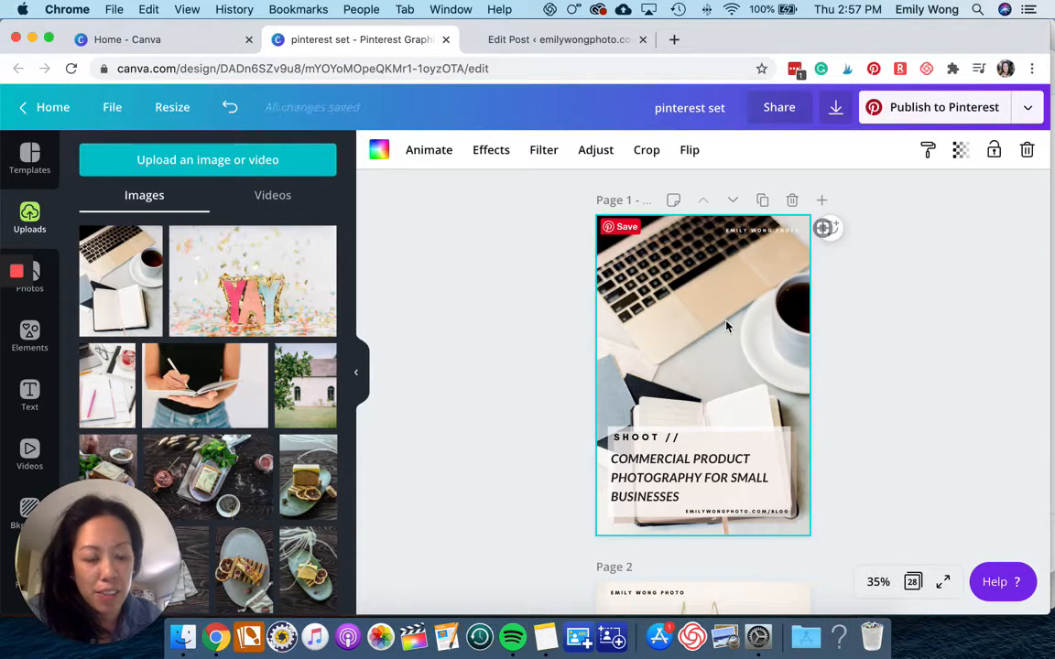
key(Delete)
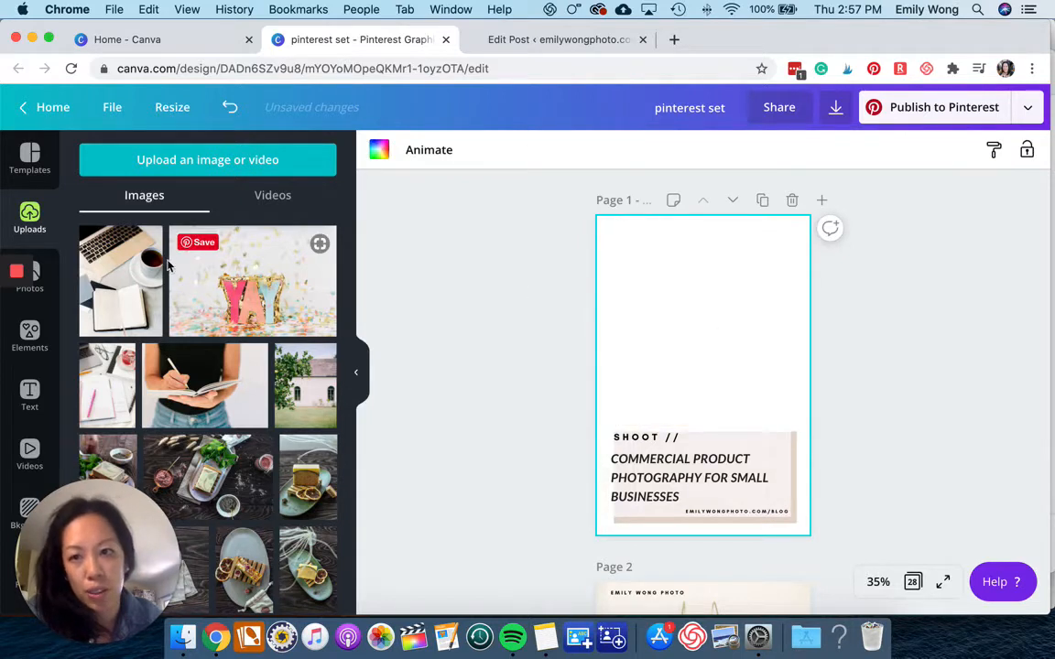
drag(120, 244, 655, 268)
key(Delete)
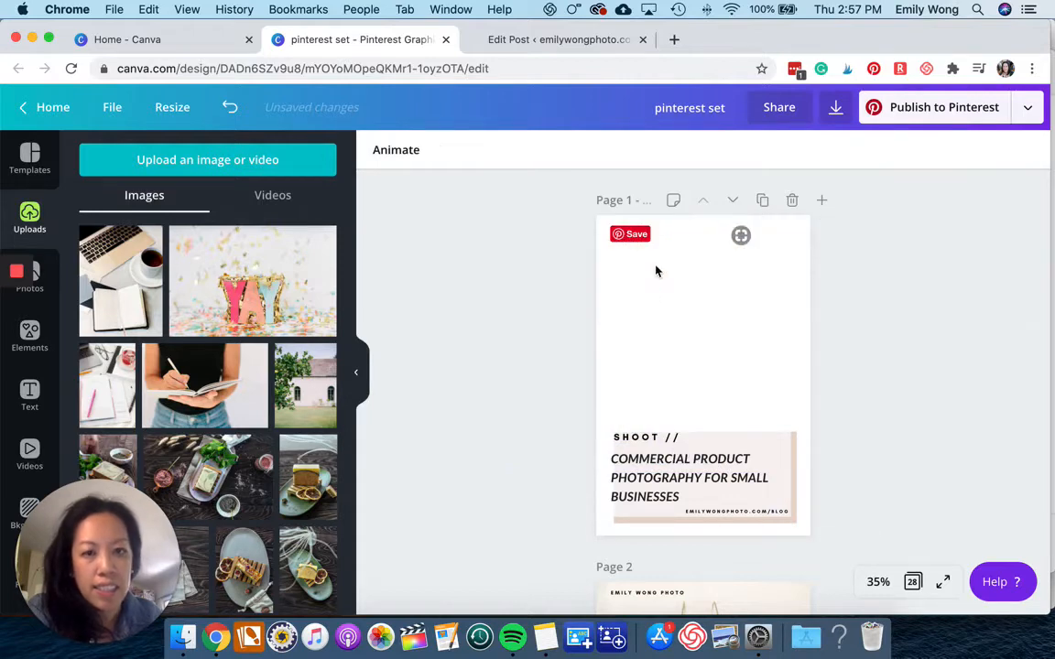
drag(154, 279, 604, 333)
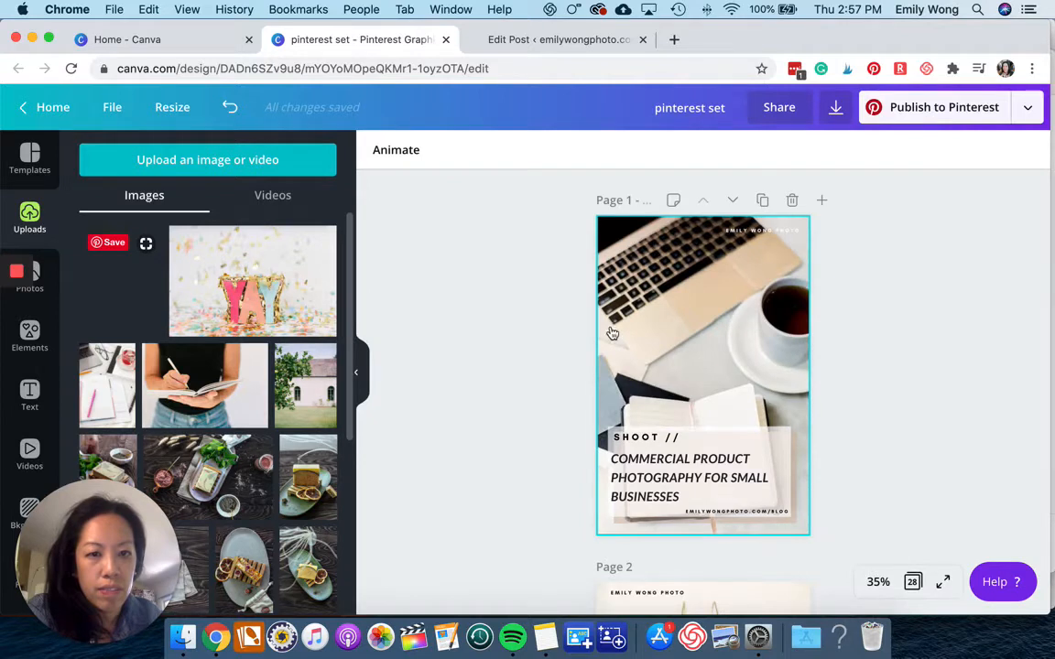
Replace the headline text with HOW TO USE STOCK PHOTOS FOR YOUR BUSINESS.
scroll(625, 331, down, 1)
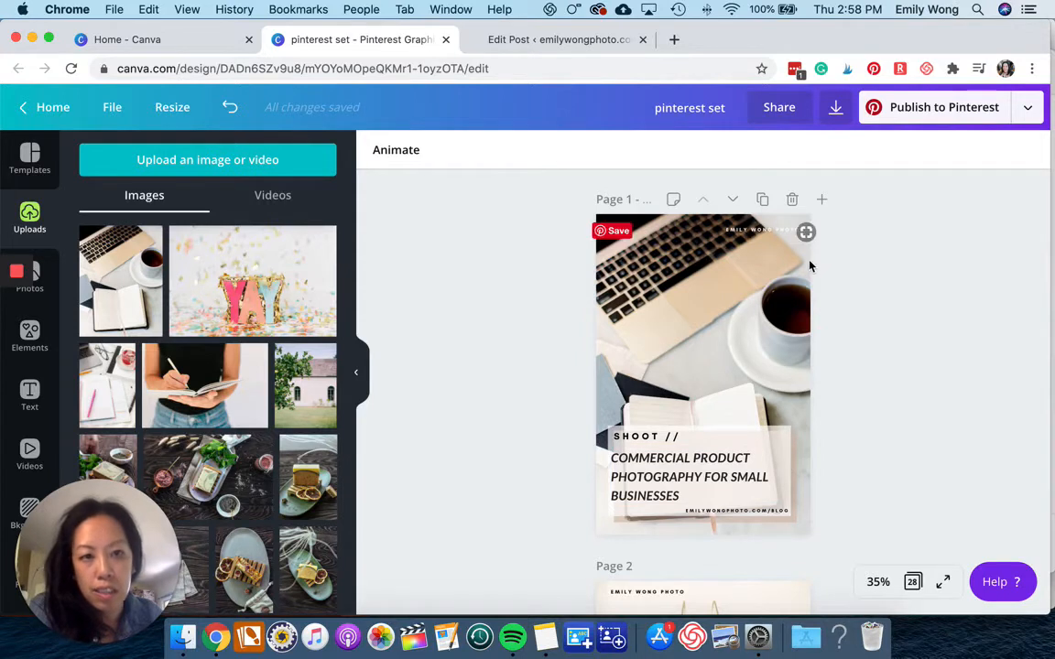
click(639, 483)
double_click(682, 494)
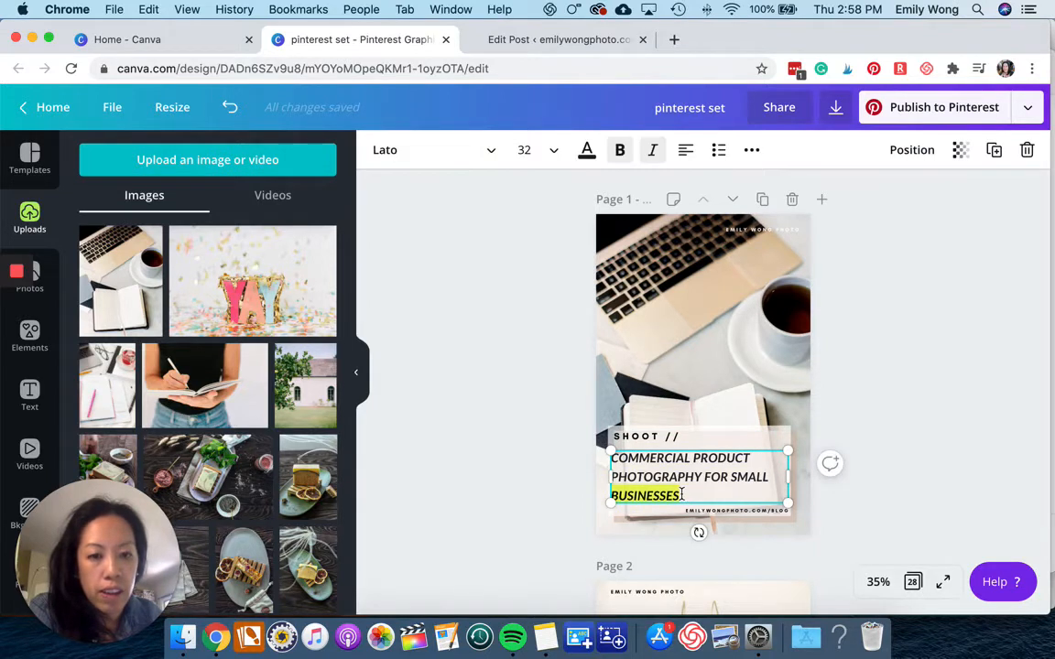
click(683, 495)
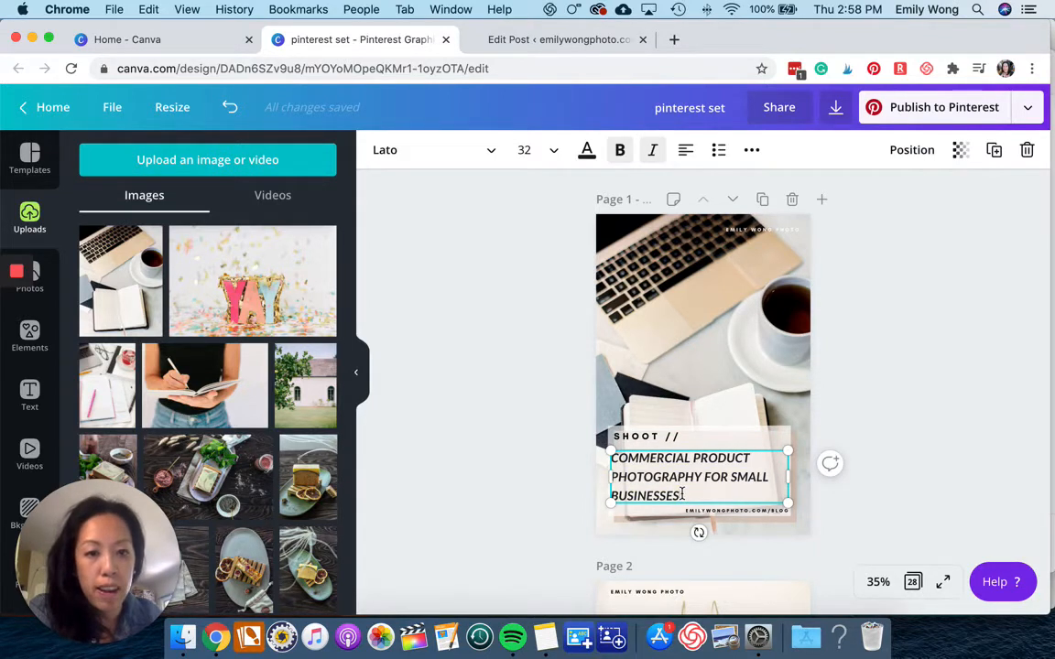
drag(682, 494, 606, 465)
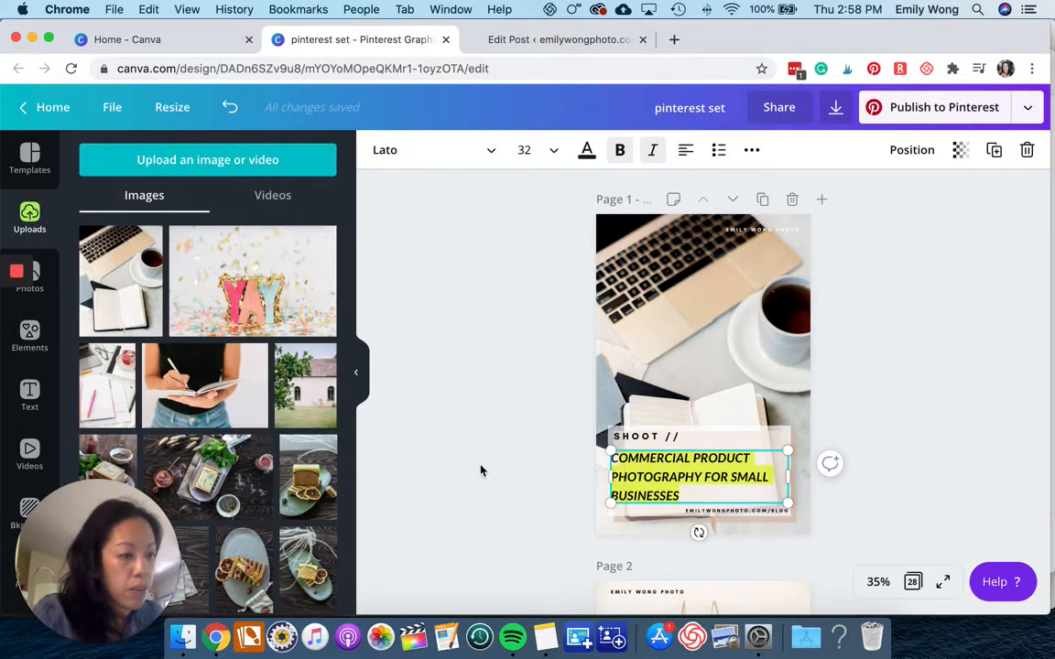
text(CH)
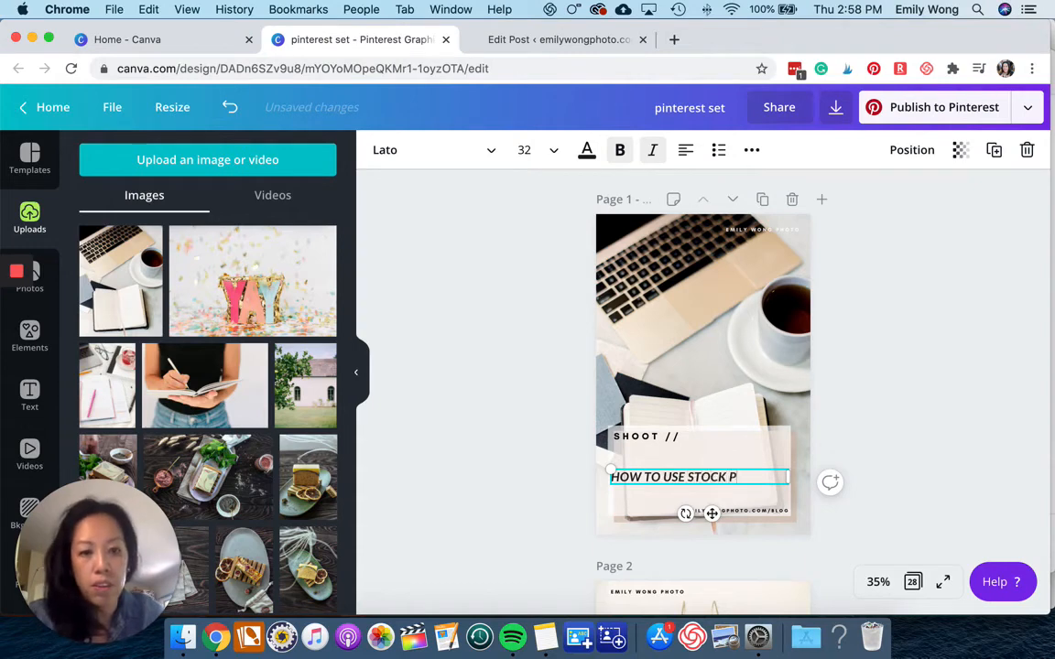
text(FOR YOUR BUSINESS)
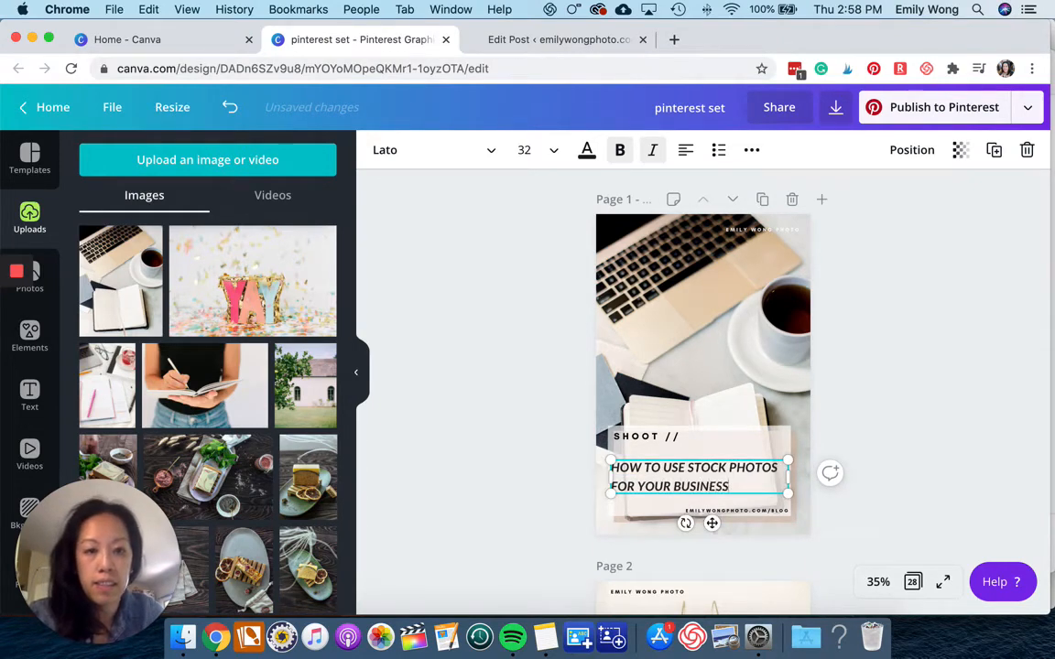
Change the SHOOT label above the headline to GUIDE.
click(636, 437)
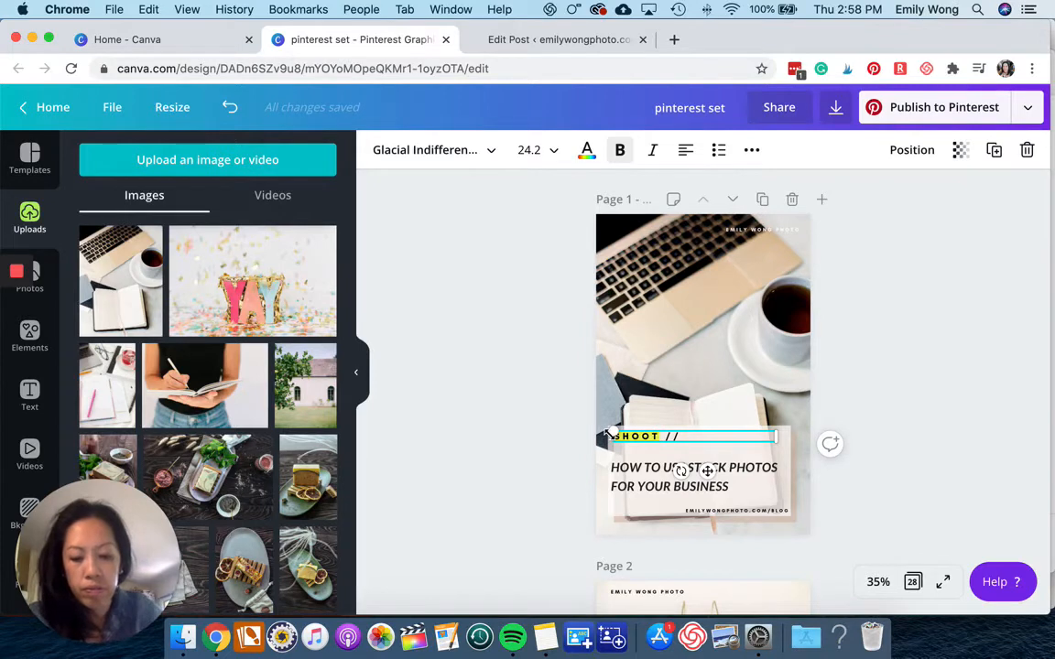
text(GUIDE)
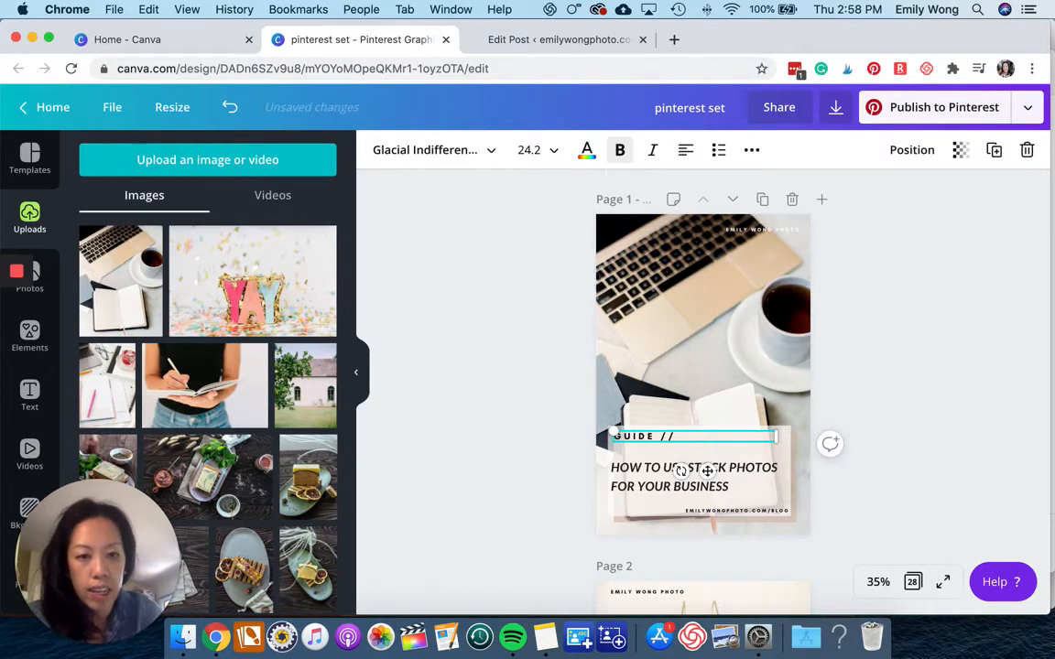
Set the headline's font size to 36.
click(644, 485)
drag(726, 486, 596, 468)
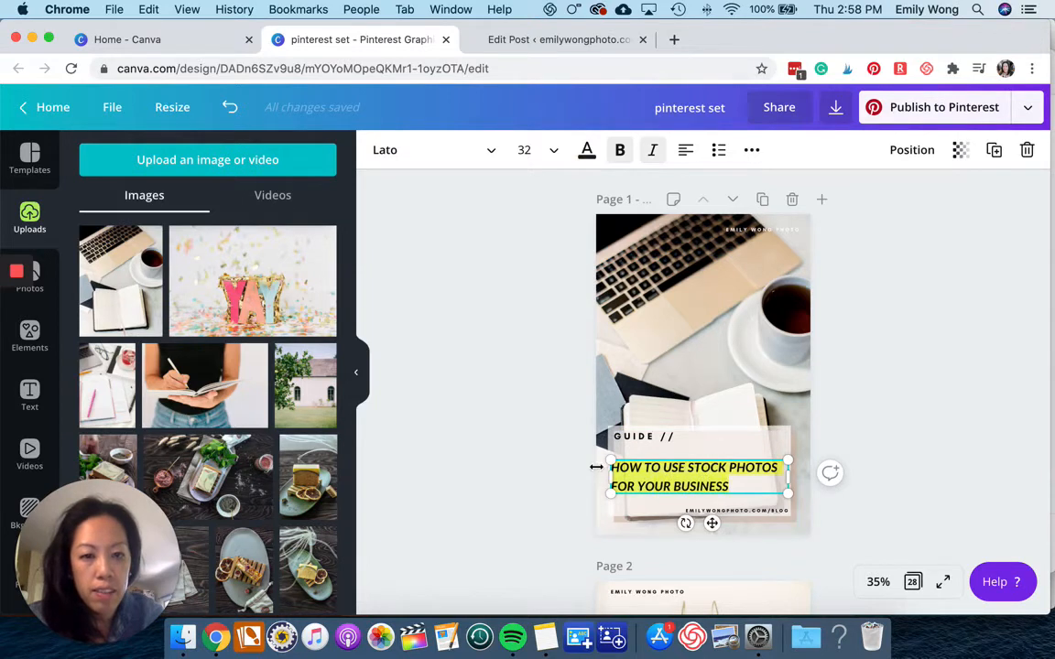
click(541, 150)
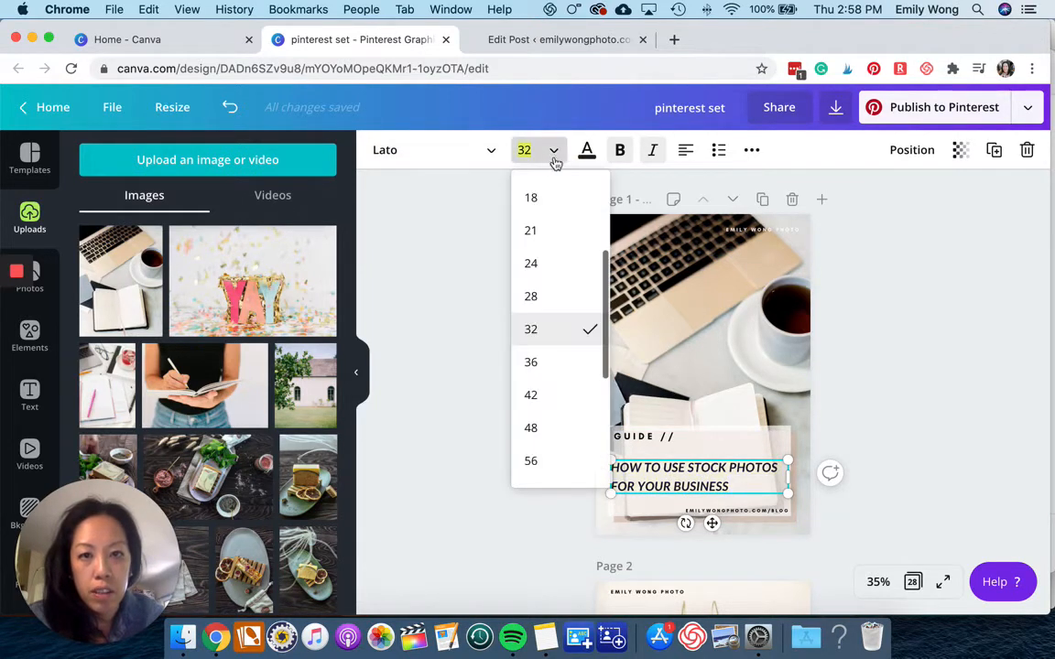
click(538, 362)
click(901, 364)
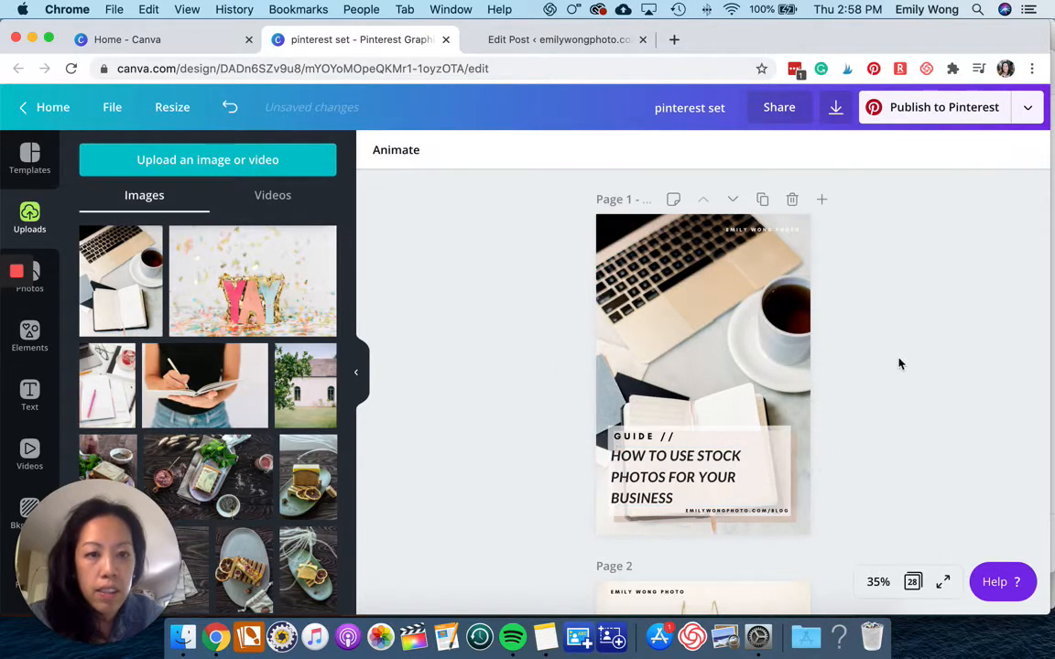
Review the finished pin and return to the blog post draft.
scroll(911, 291, down, 2)
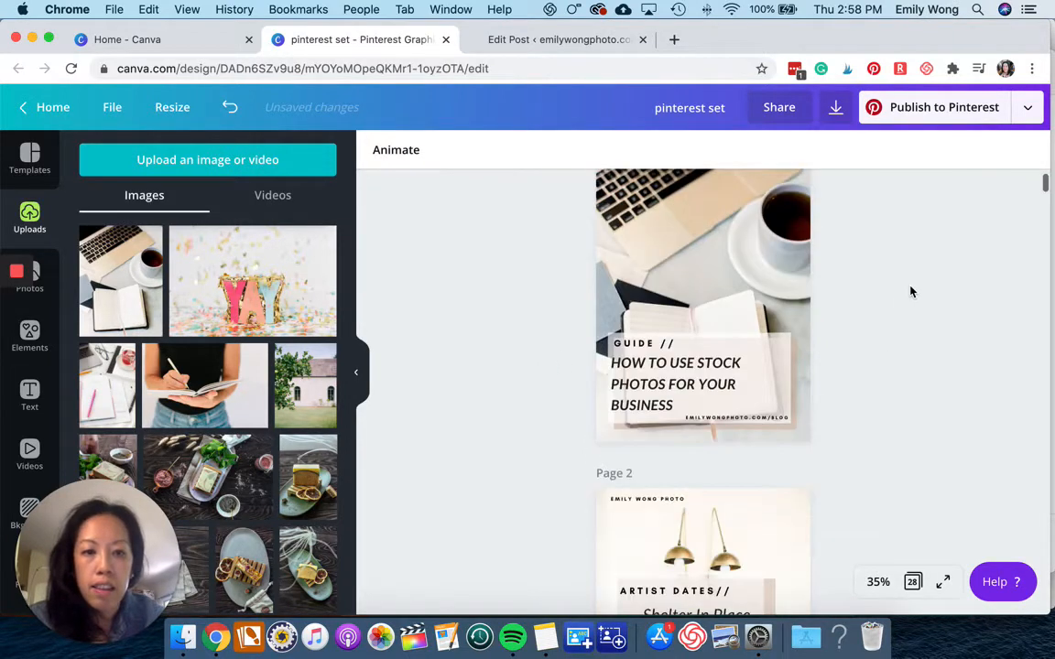
scroll(912, 291, up, 2)
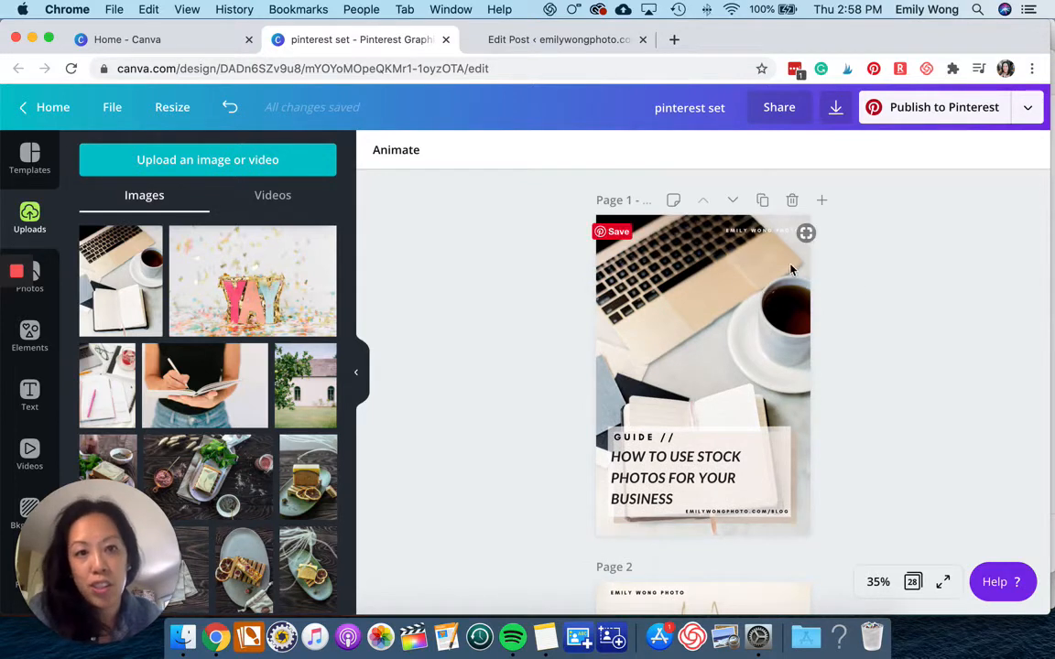
scroll(777, 266, down, 1)
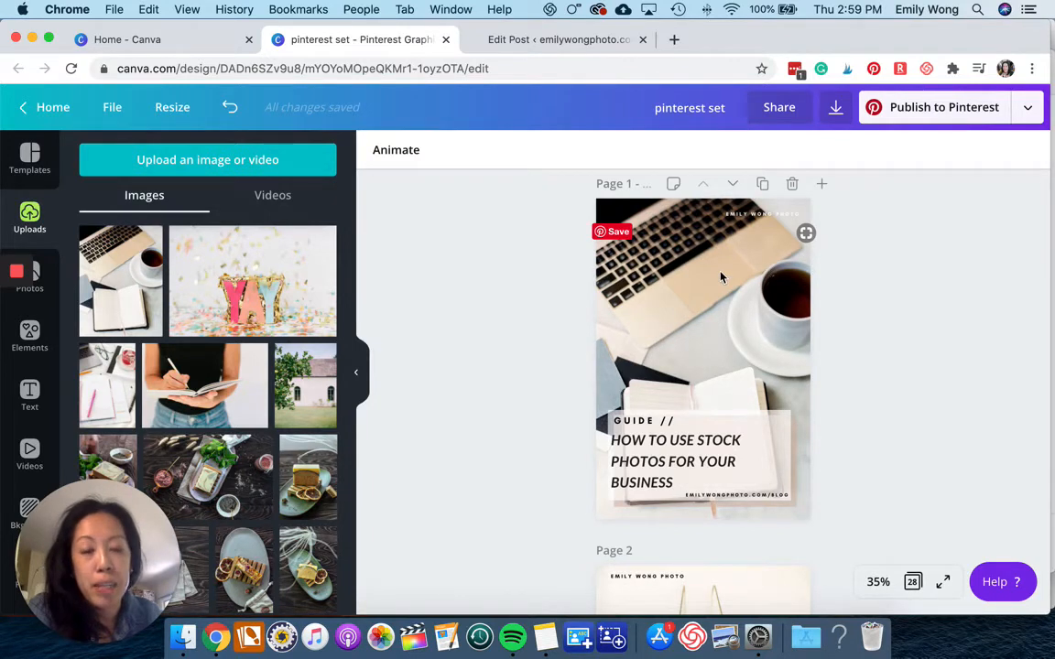
click(528, 41)
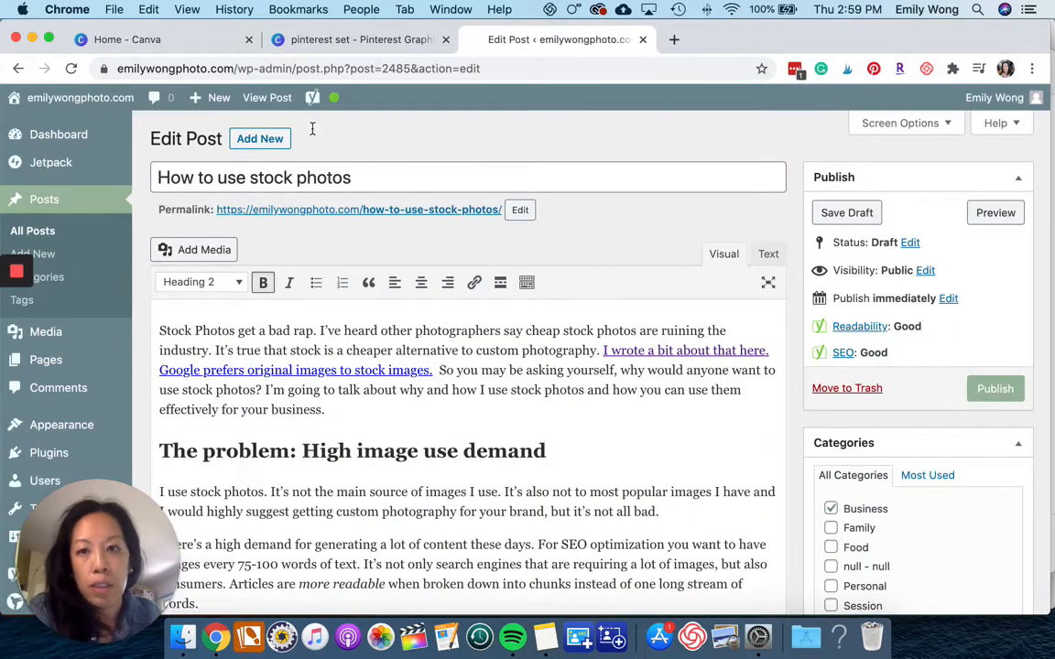
scroll(391, 446, down, 3)
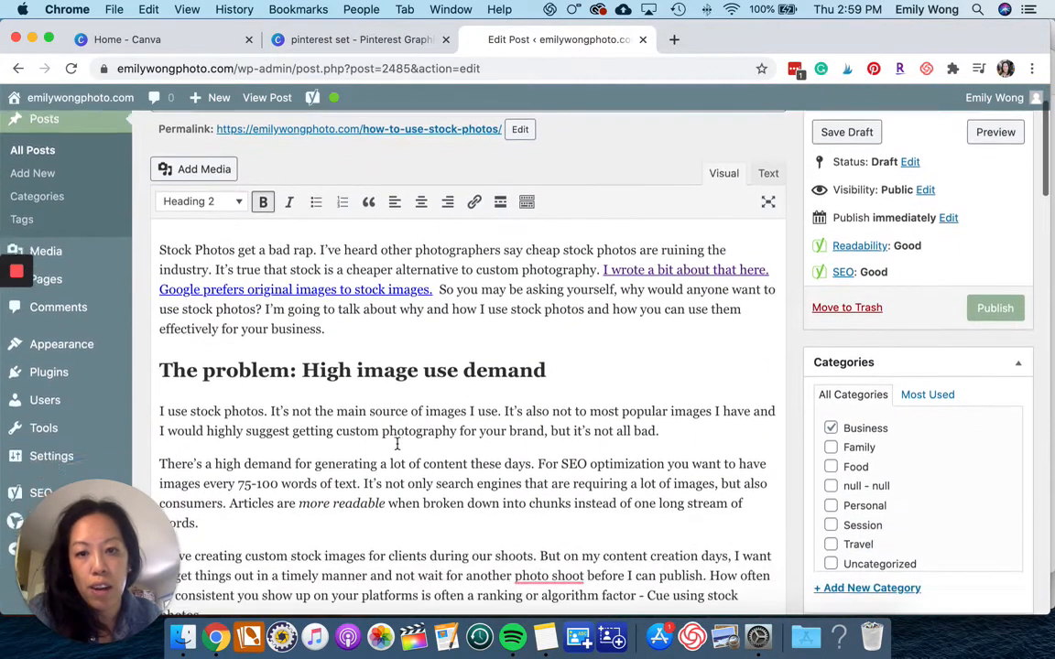
Read through the blog post draft's section headings and text.
scroll(431, 375, down, 2)
scroll(431, 376, down, 5)
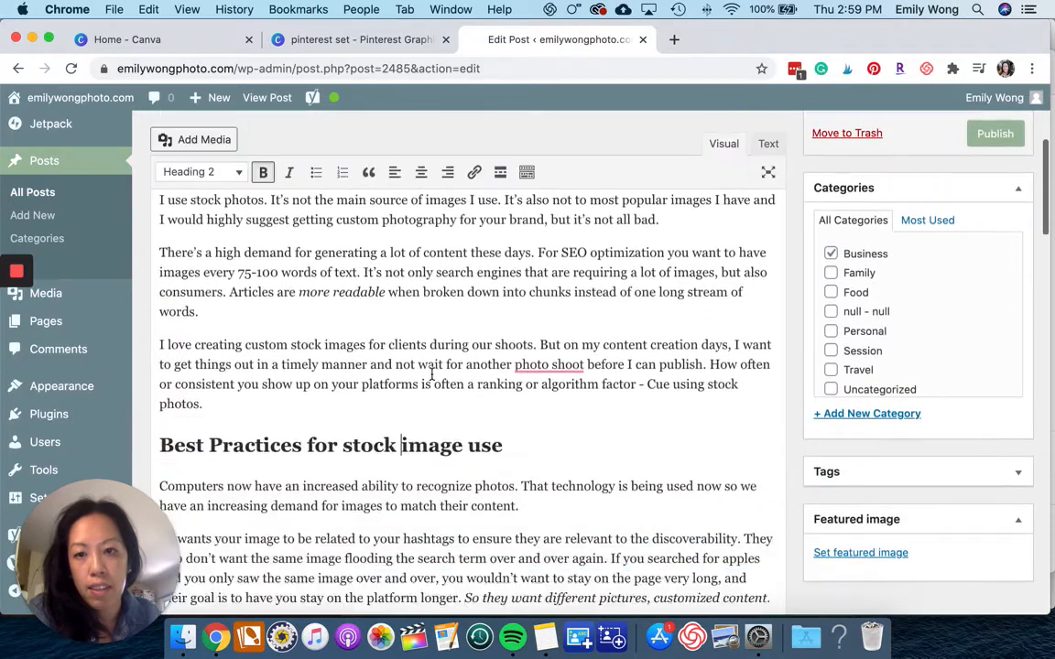
drag(503, 343, 161, 324)
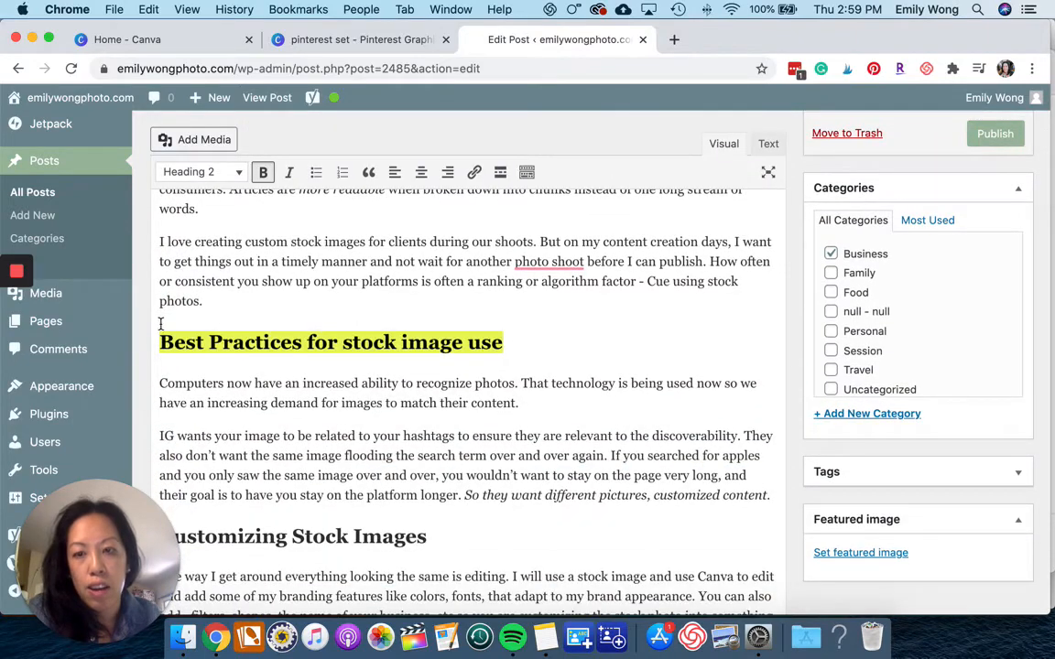
click(200, 361)
scroll(201, 361, down, 5)
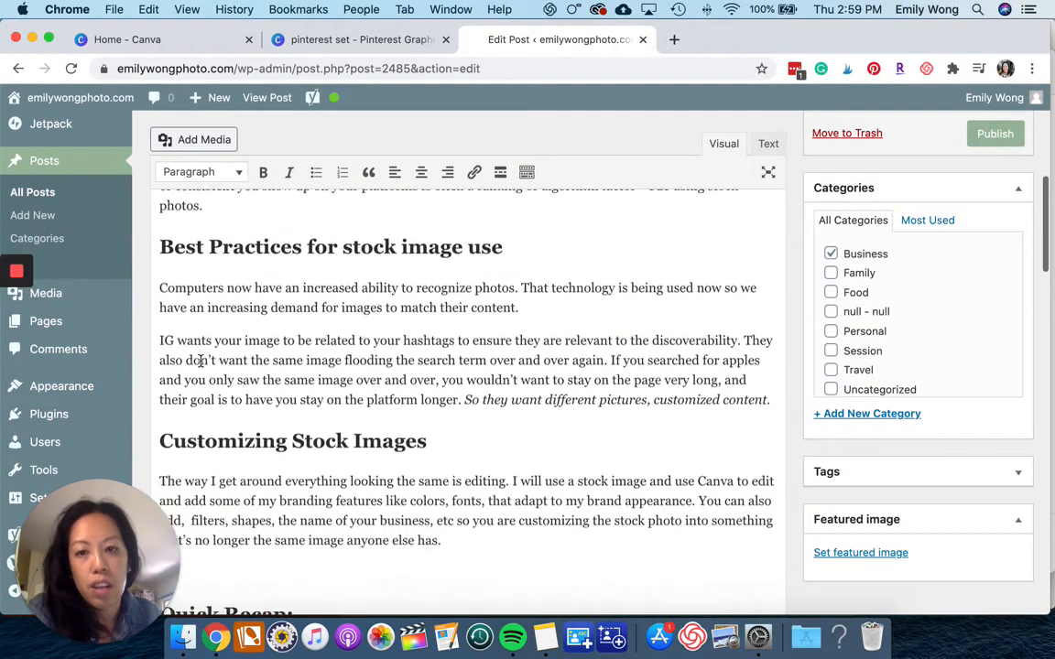
drag(441, 406, 160, 403)
click(293, 411)
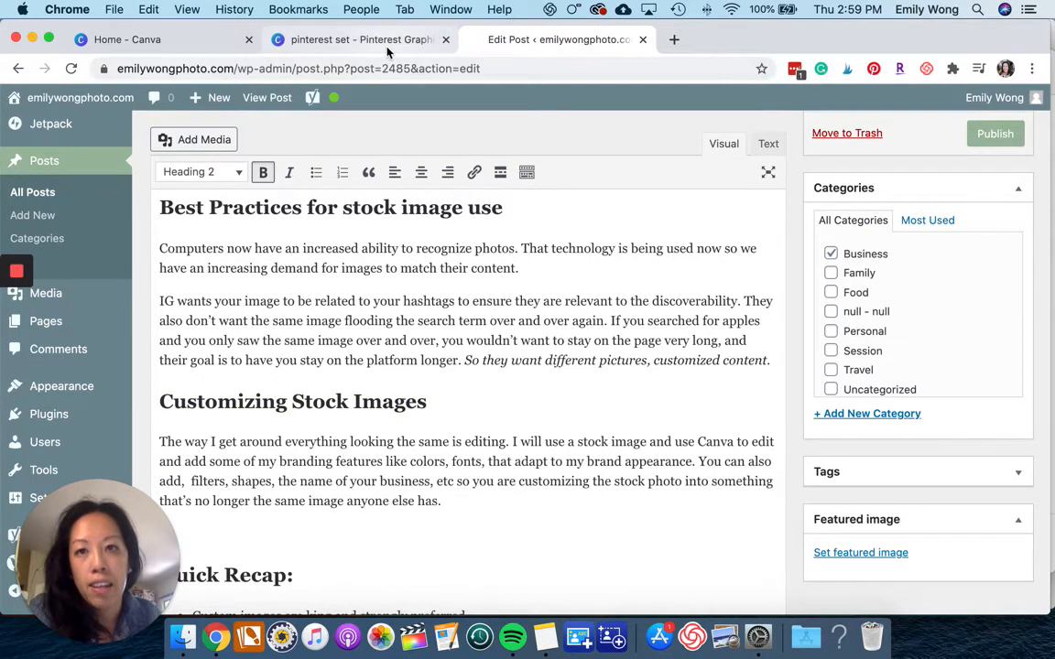
Return to the Canva design and duplicate the finished pin page.
click(348, 41)
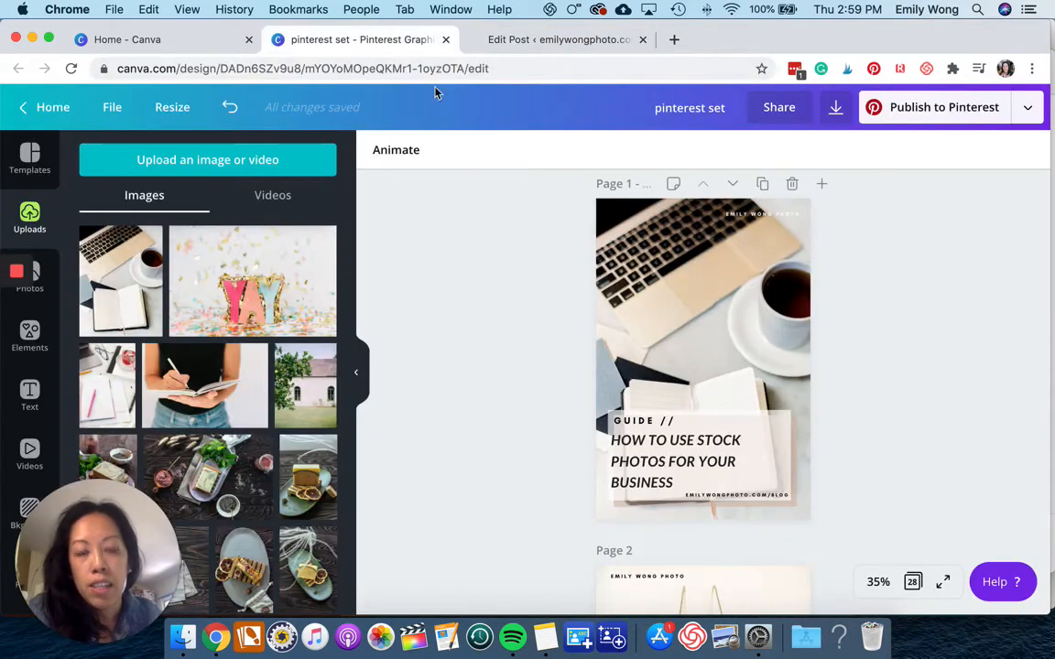
click(764, 186)
scroll(738, 296, down, 3)
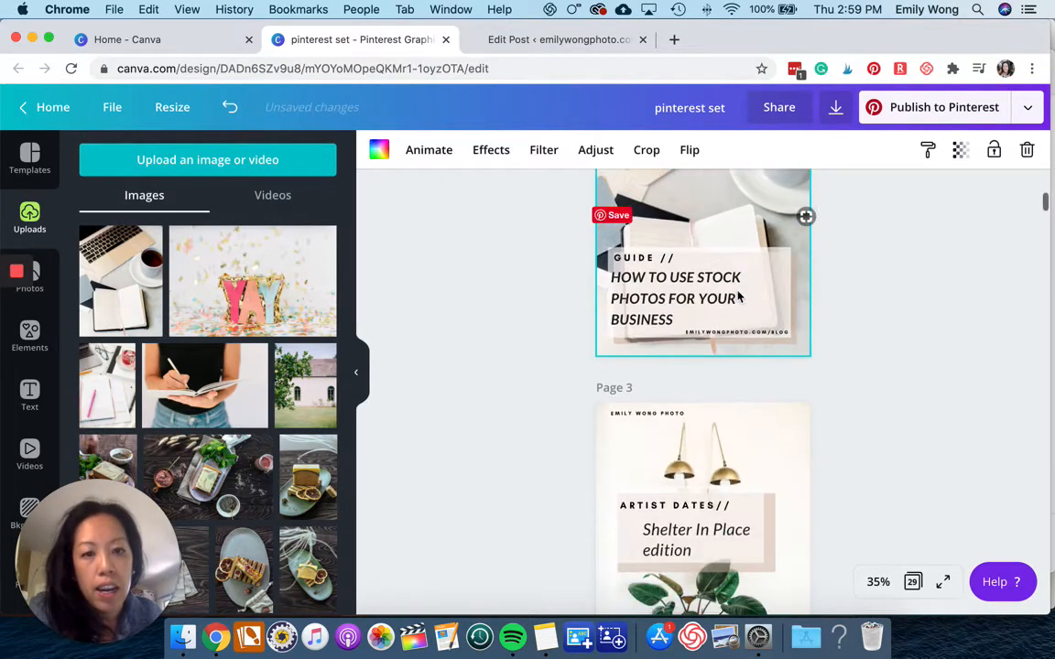
scroll(738, 296, up, 10)
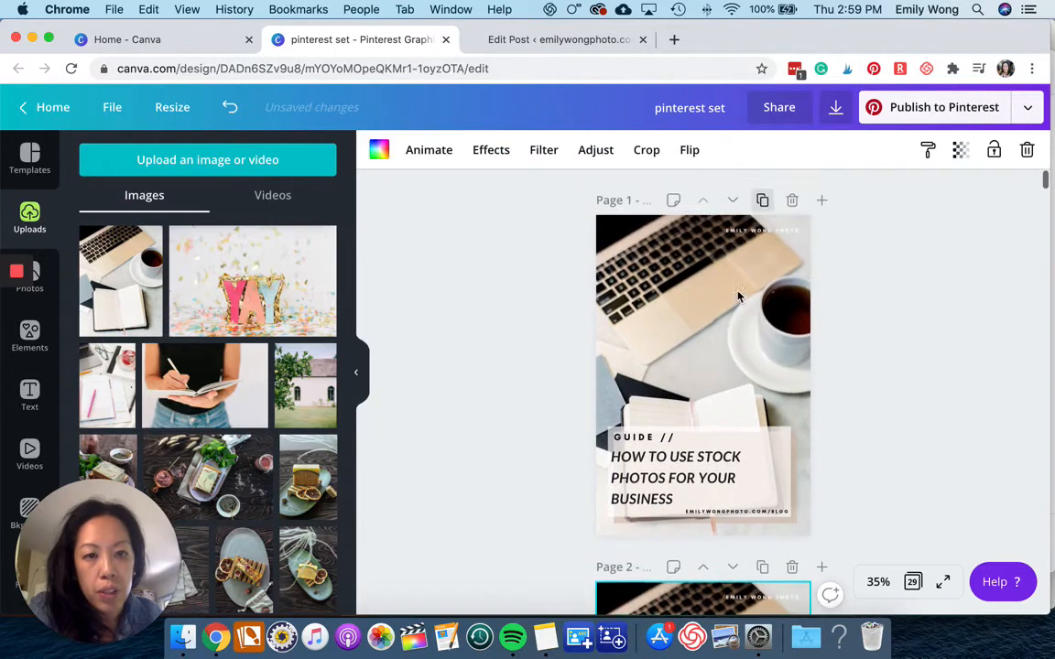
scroll(739, 296, down, 3)
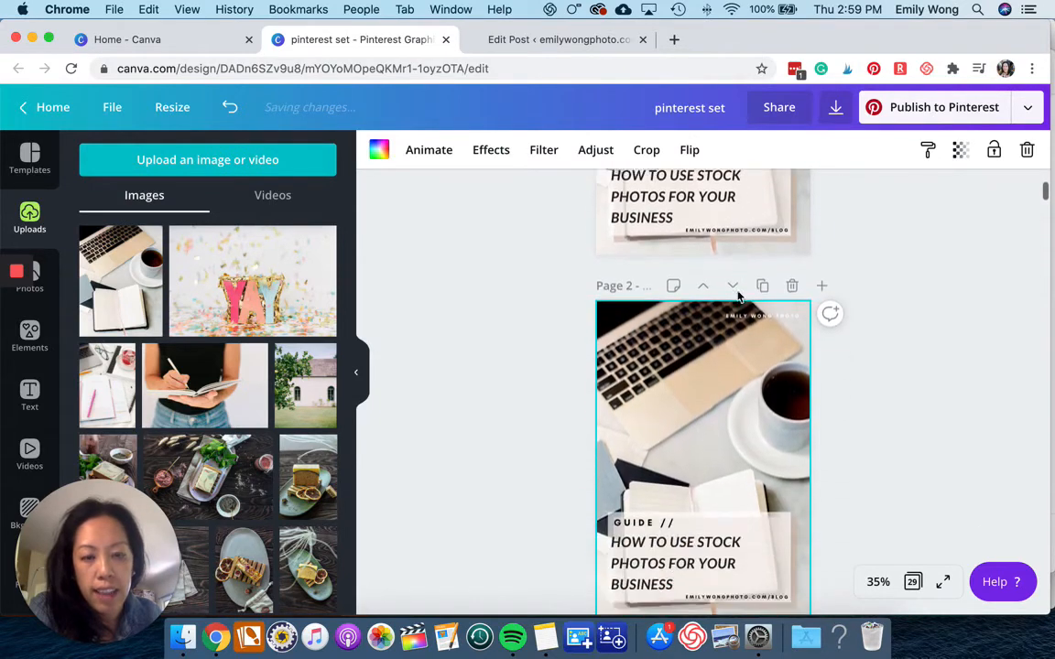
scroll(738, 295, down, 1)
scroll(698, 366, down, 1)
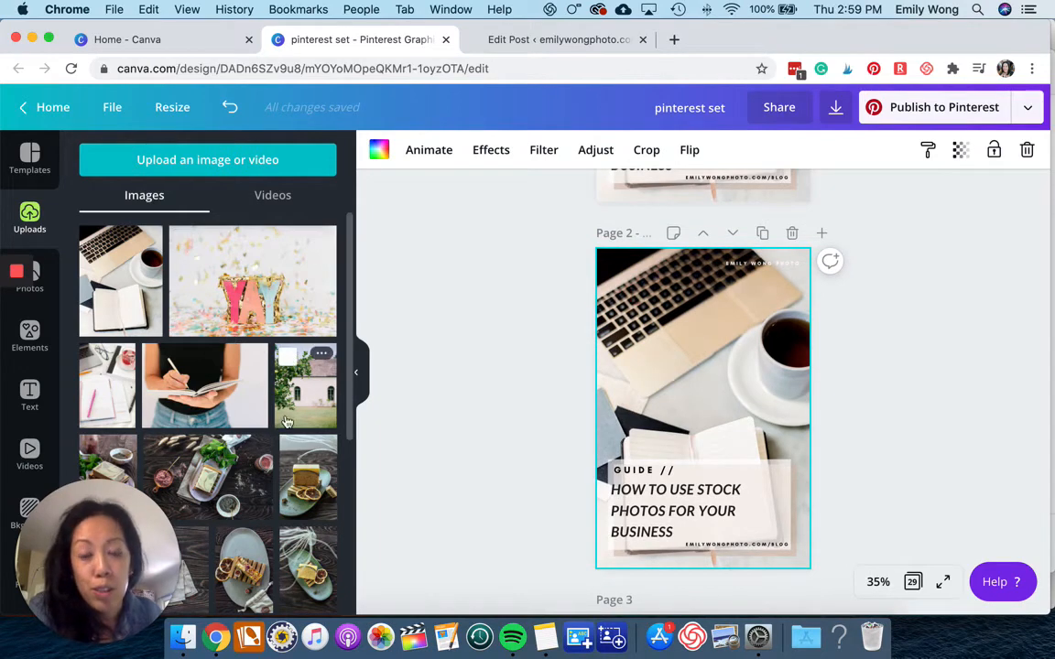
Replace the duplicated pin's background with the stock photo of the house behind the tree.
drag(275, 373, 662, 406)
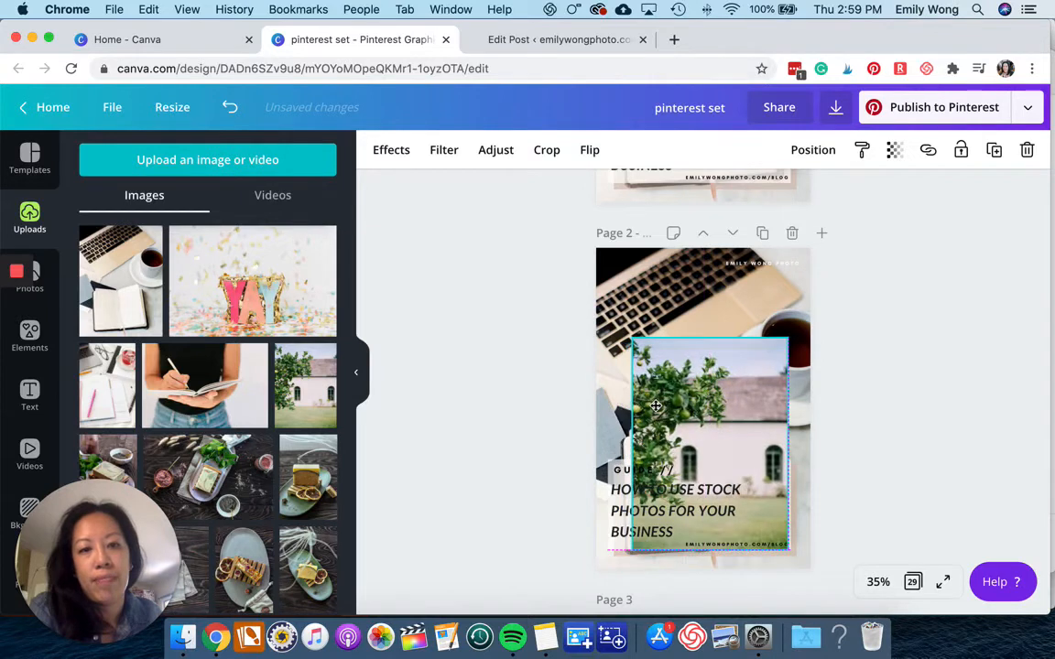
key(Delete)
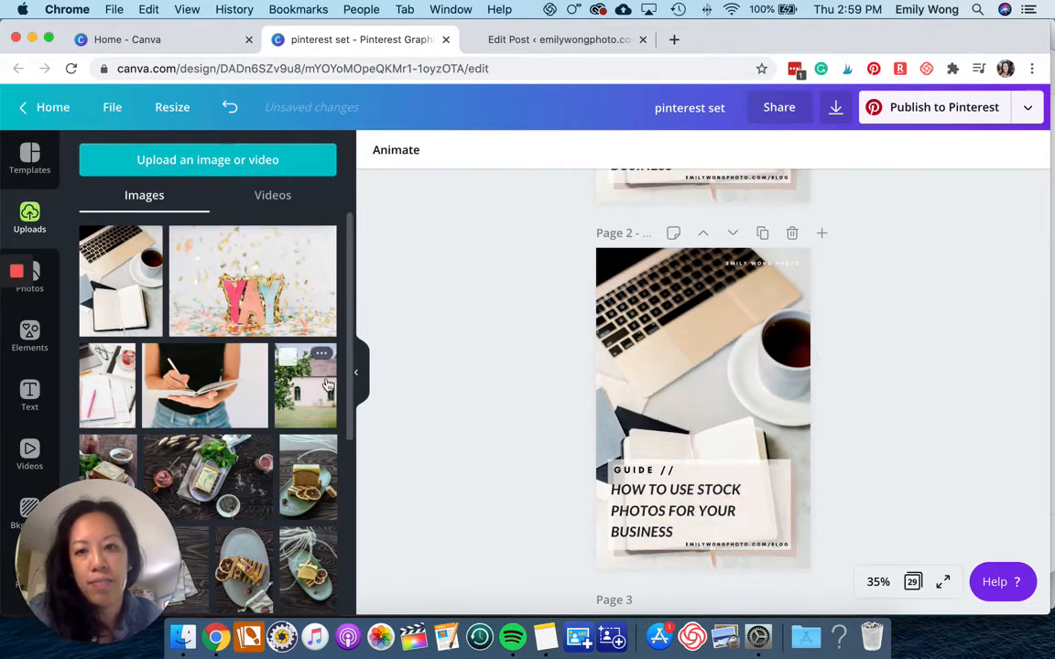
drag(330, 382, 607, 384)
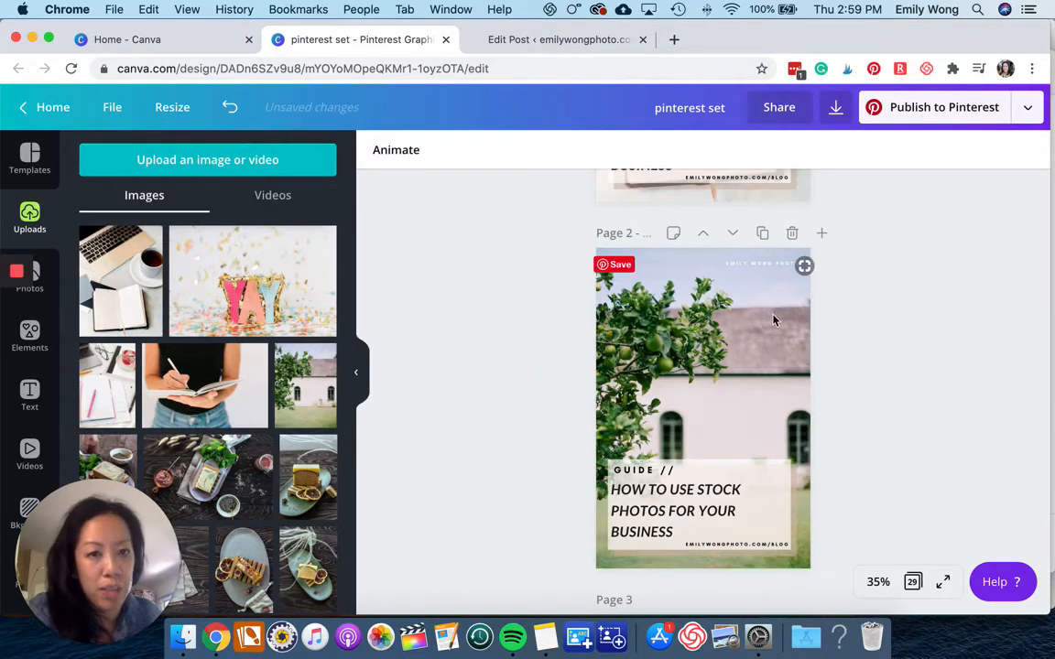
Replace the second pin's headline with BEST PRACTICES FOR STOCK IMAGES.
click(638, 498)
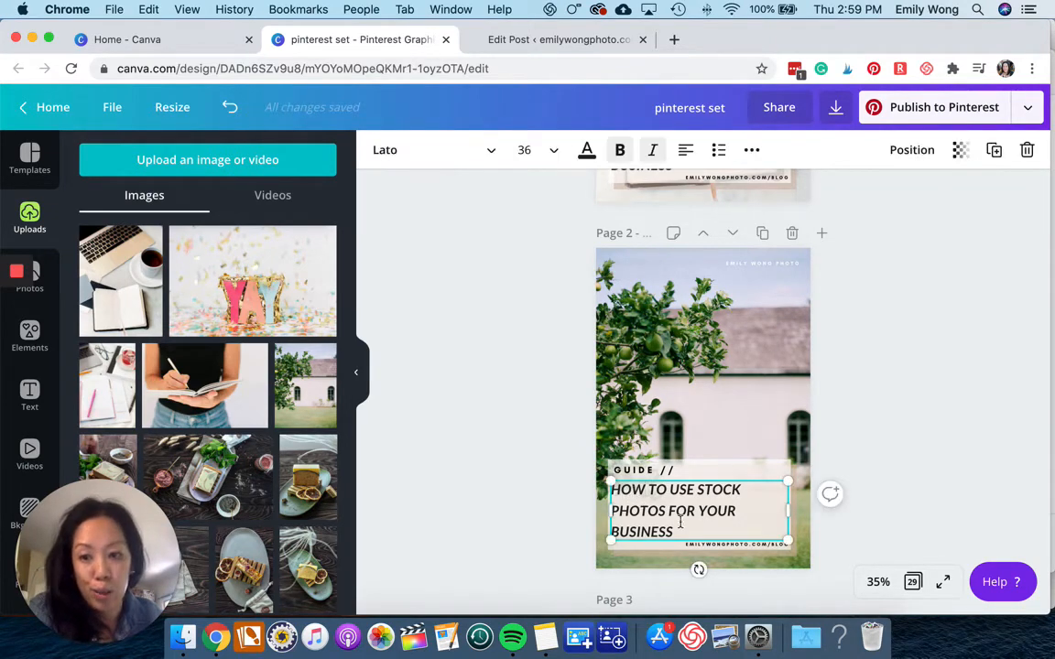
drag(687, 533, 614, 490)
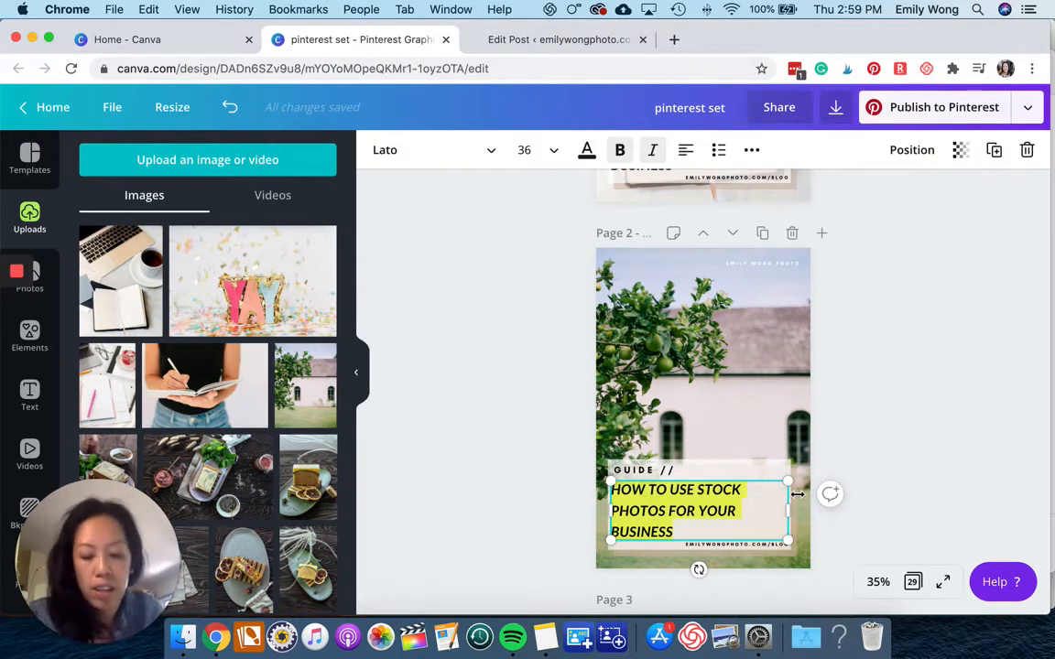
text(Be)
key(BackSpace)
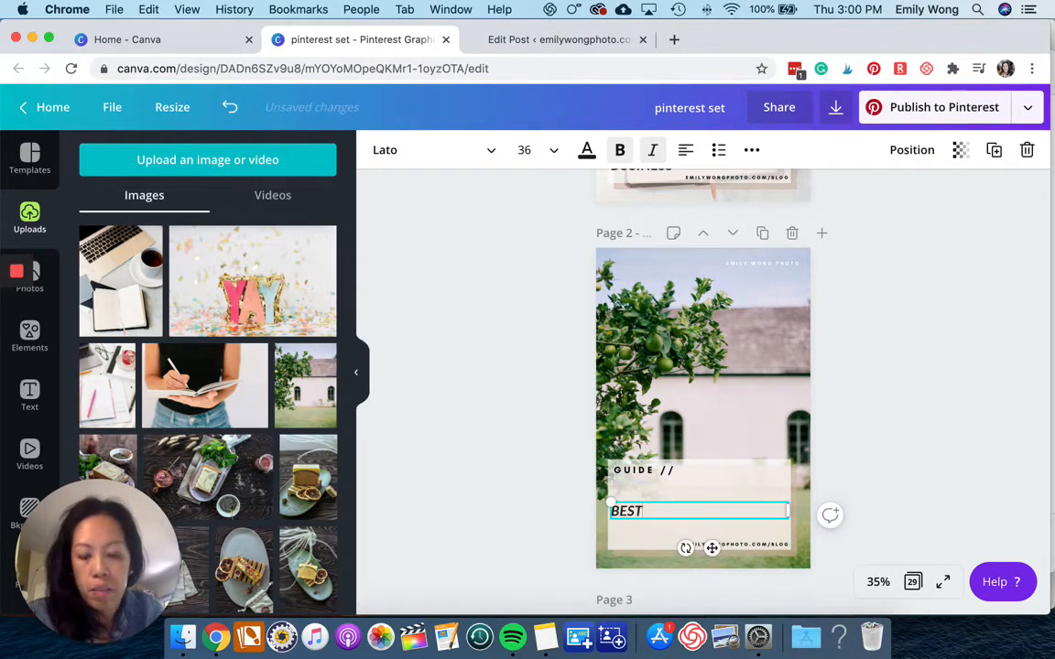
text(EST PRACTICES )
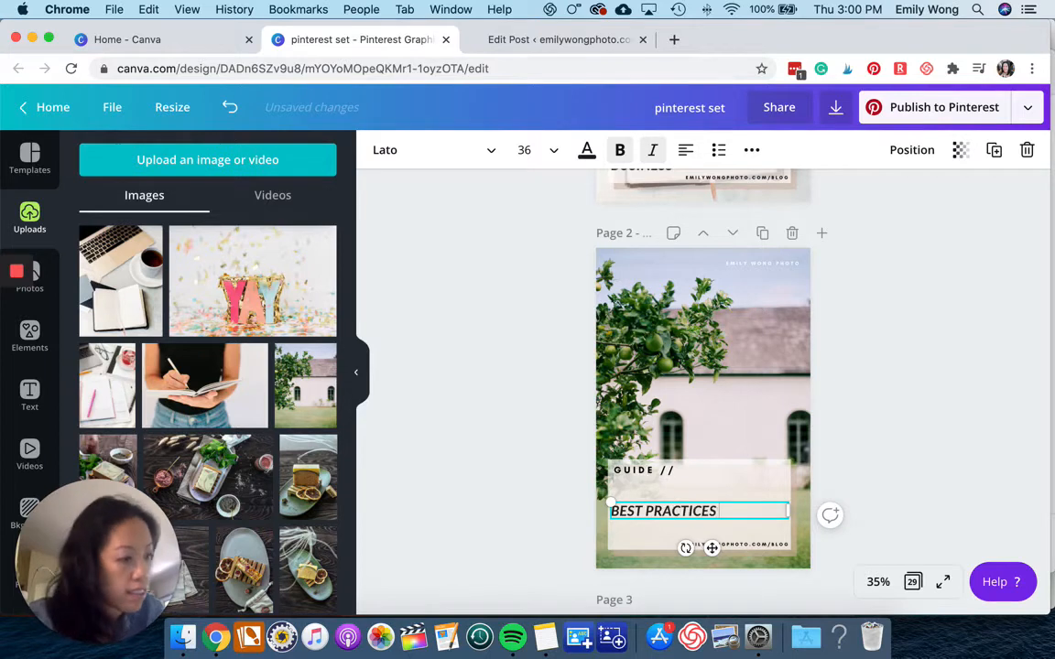
text(FOR STOCK IMAGES)
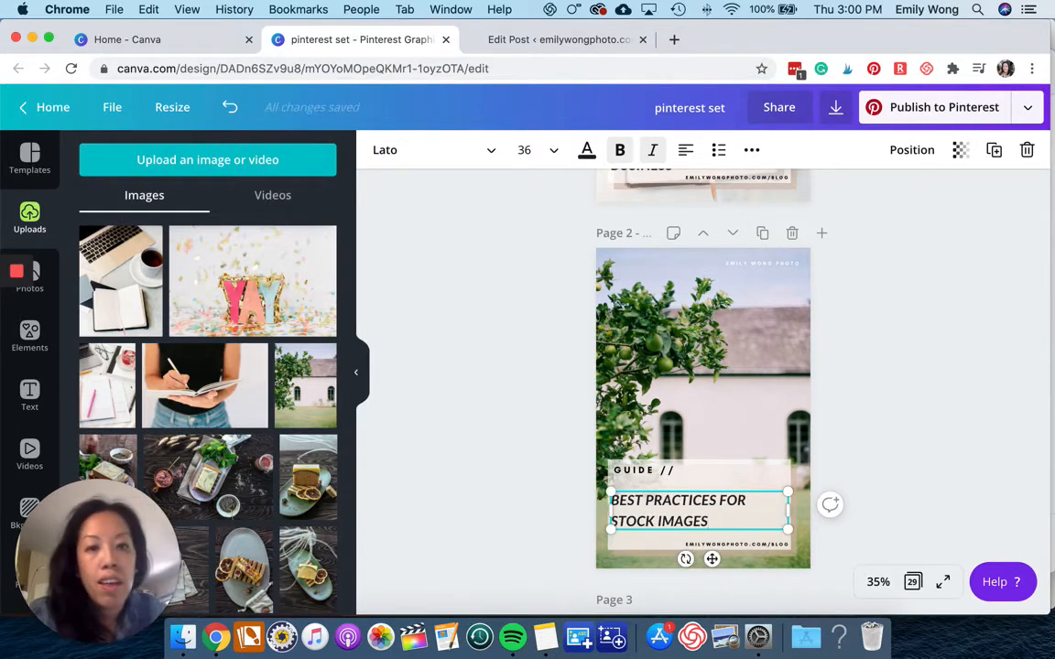
Duplicate the second pin and set the photo of a woman writing in a notebook as the new page's background.
click(763, 234)
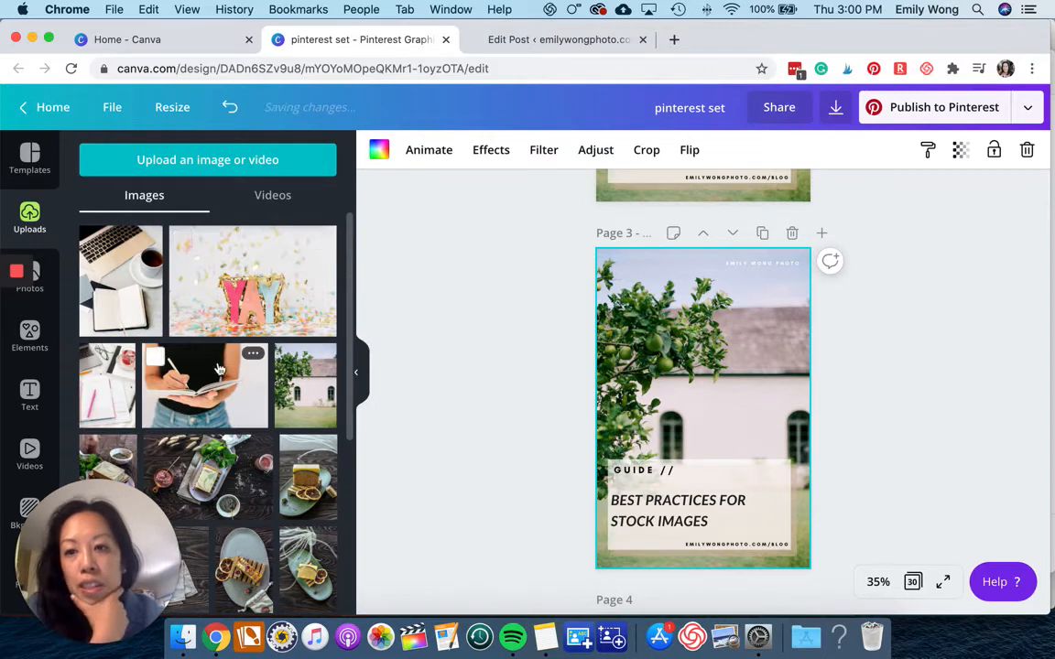
drag(182, 397, 642, 391)
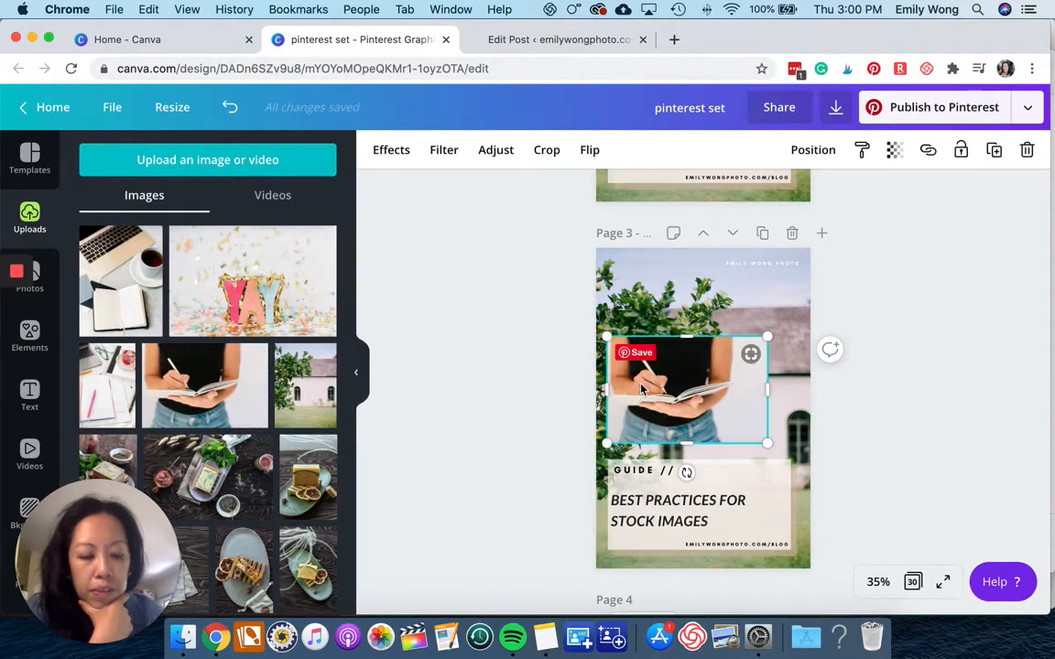
key(Delete)
drag(244, 403, 645, 379)
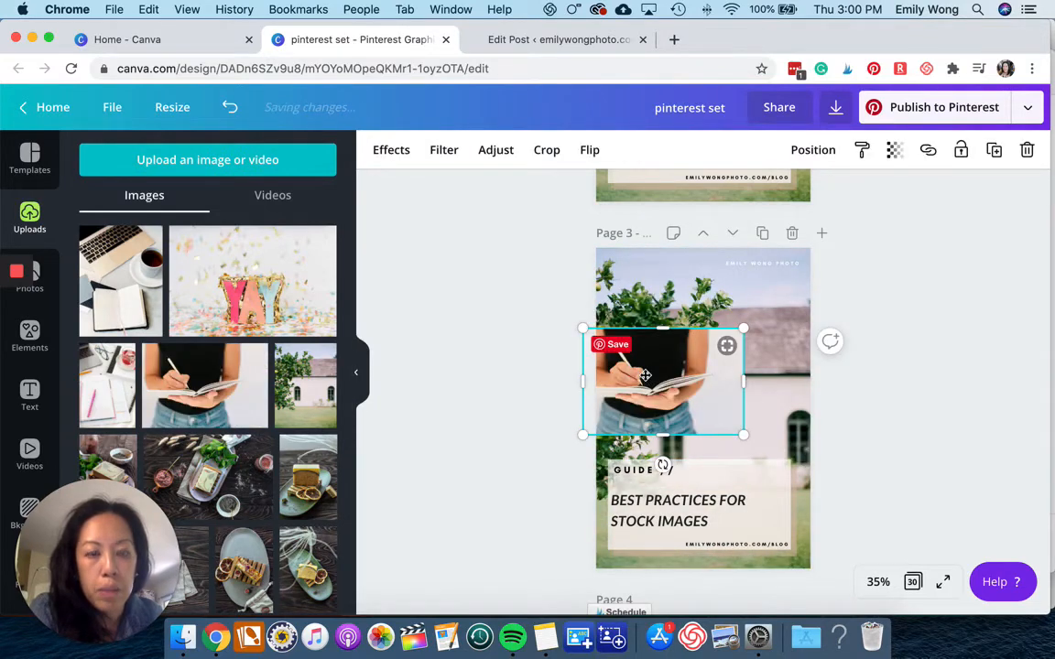
double_click(644, 380)
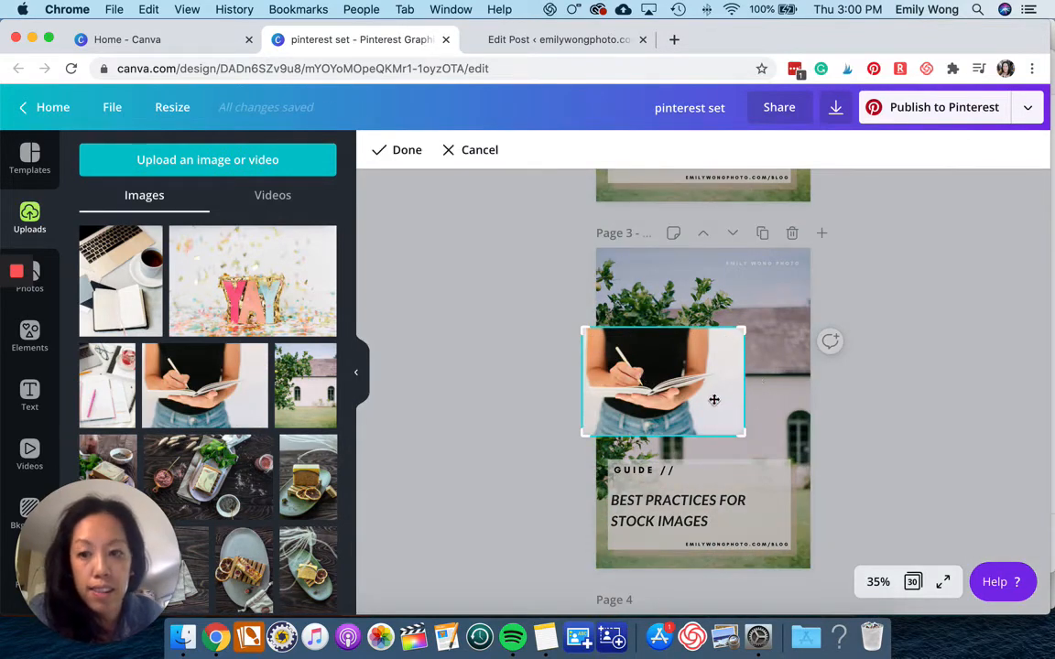
key(Delete)
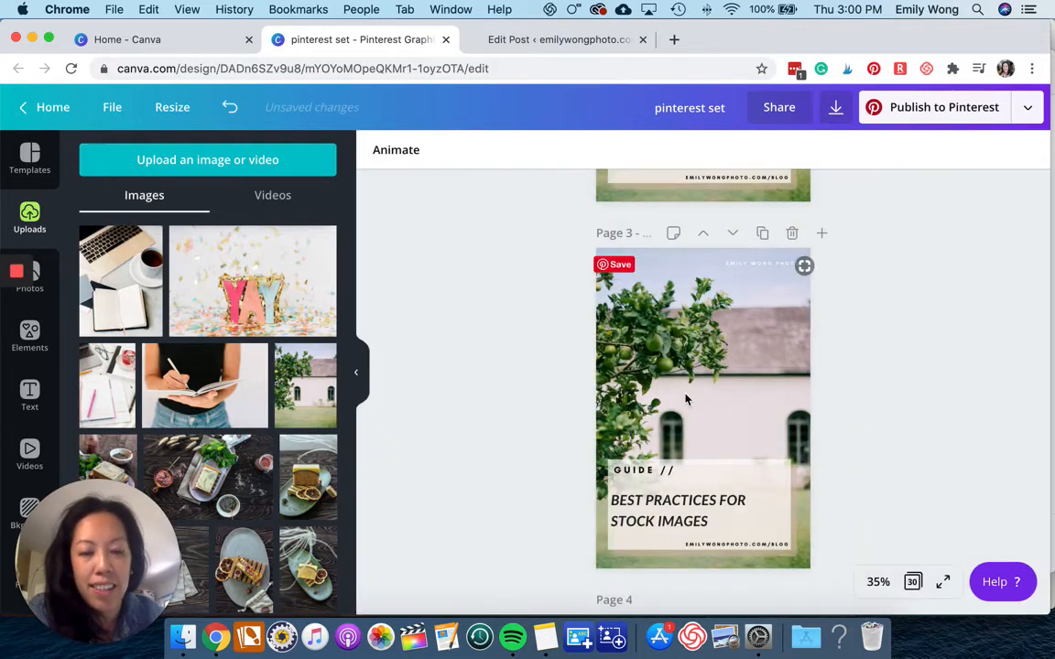
click(649, 394)
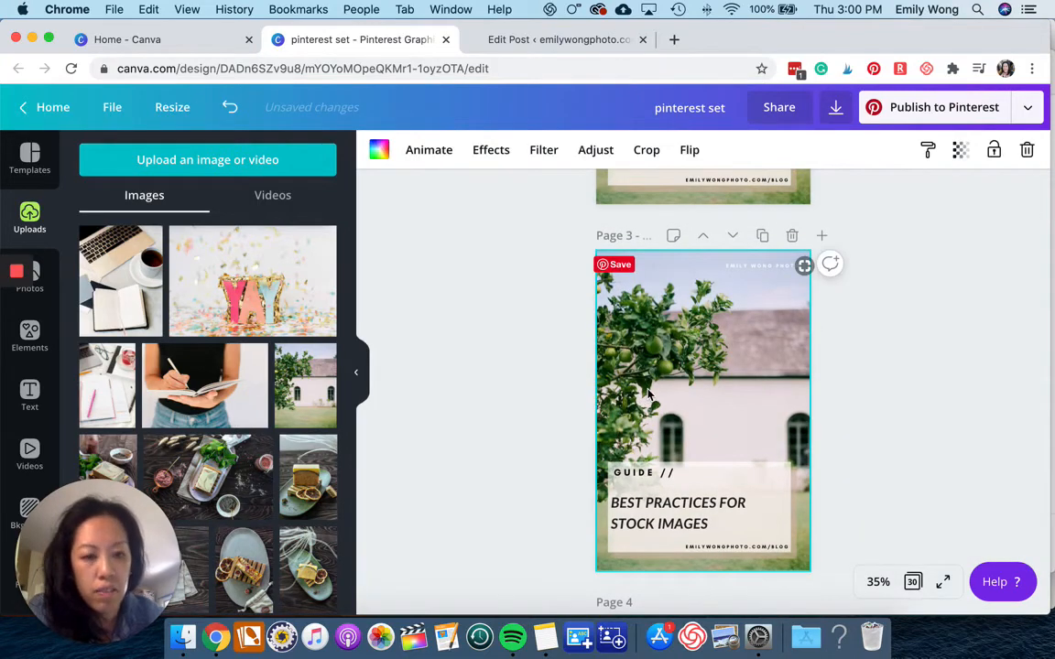
key(Delete)
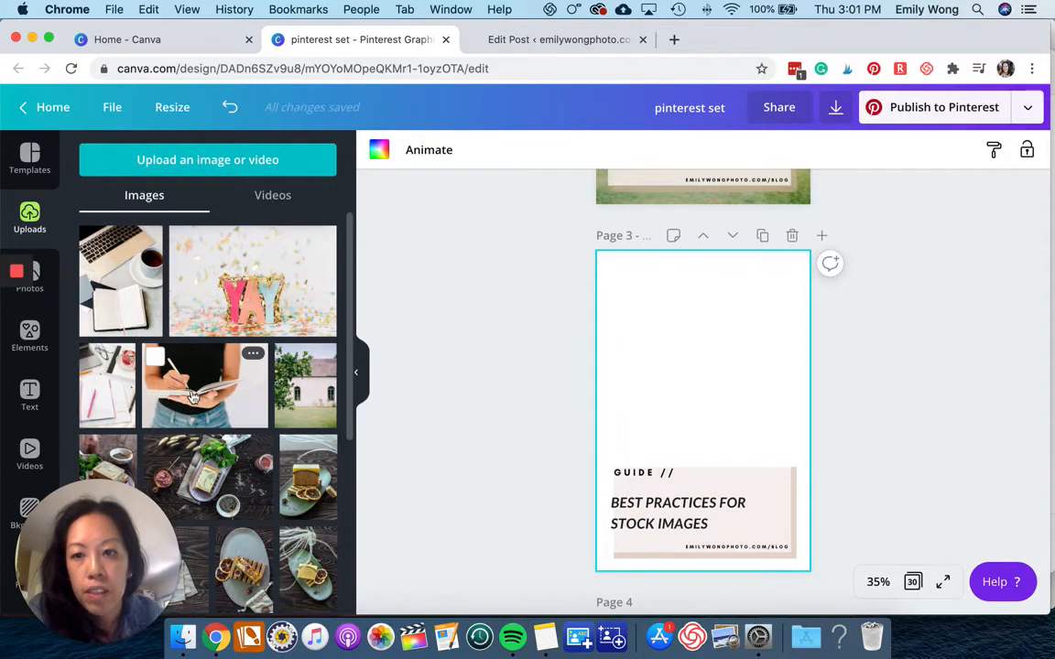
drag(192, 396, 600, 403)
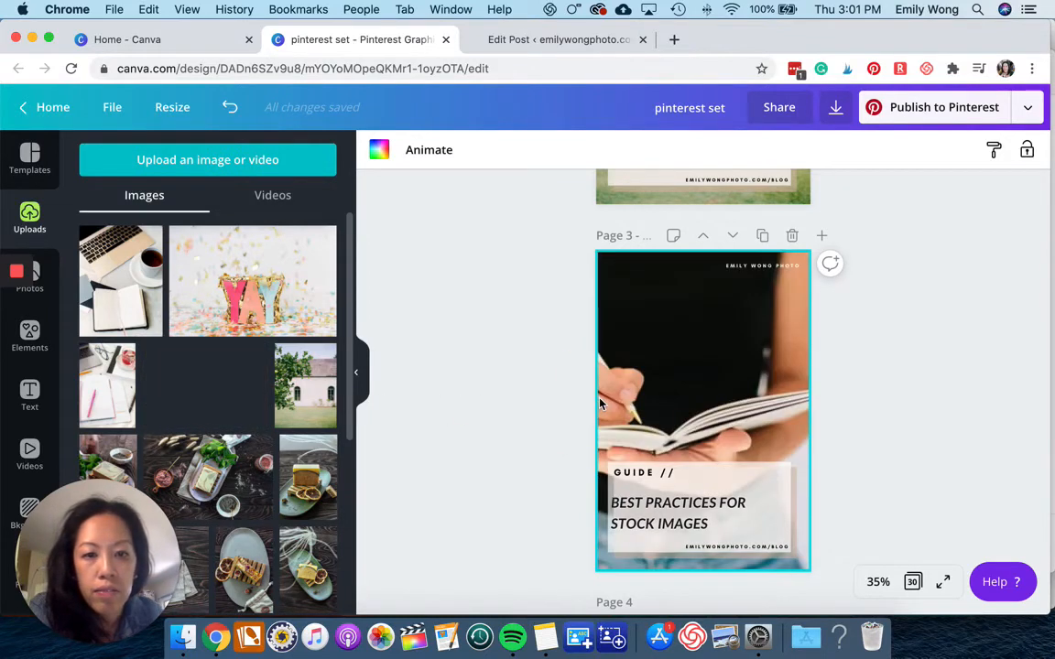
Enlarge and reposition the notebook photo within the third pin's background frame.
double_click(758, 399)
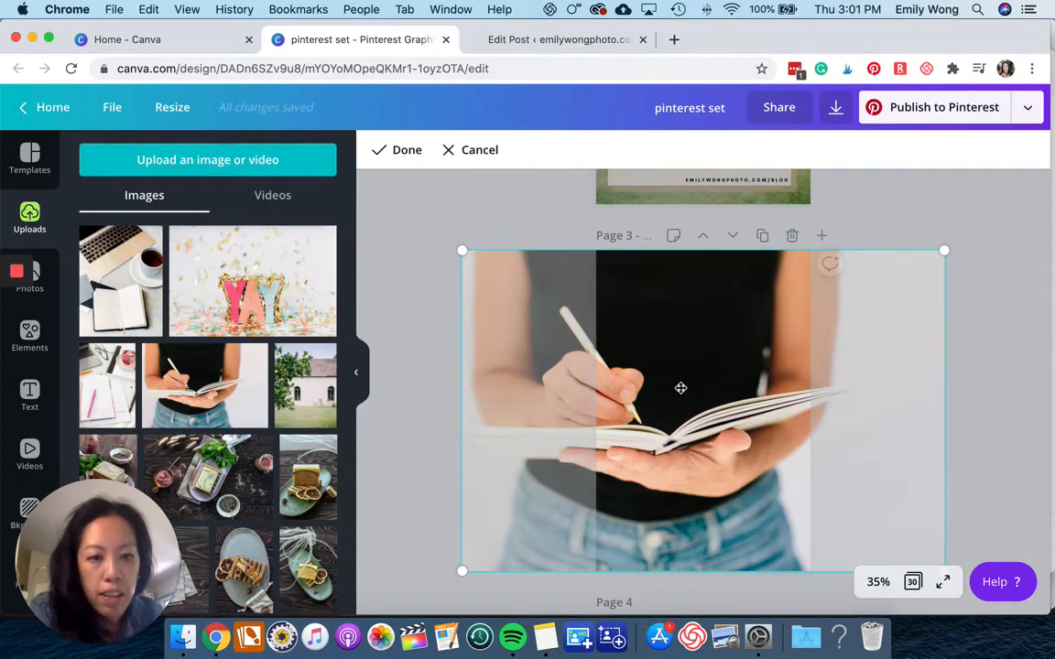
drag(680, 388, 716, 389)
click(1012, 361)
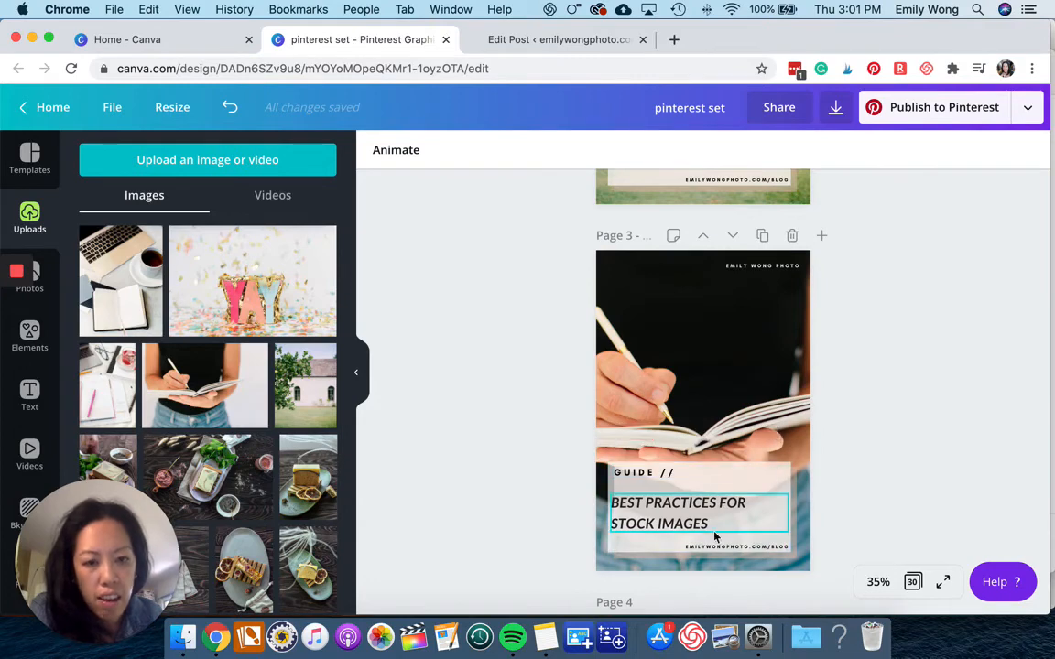
click(672, 317)
double_click(671, 317)
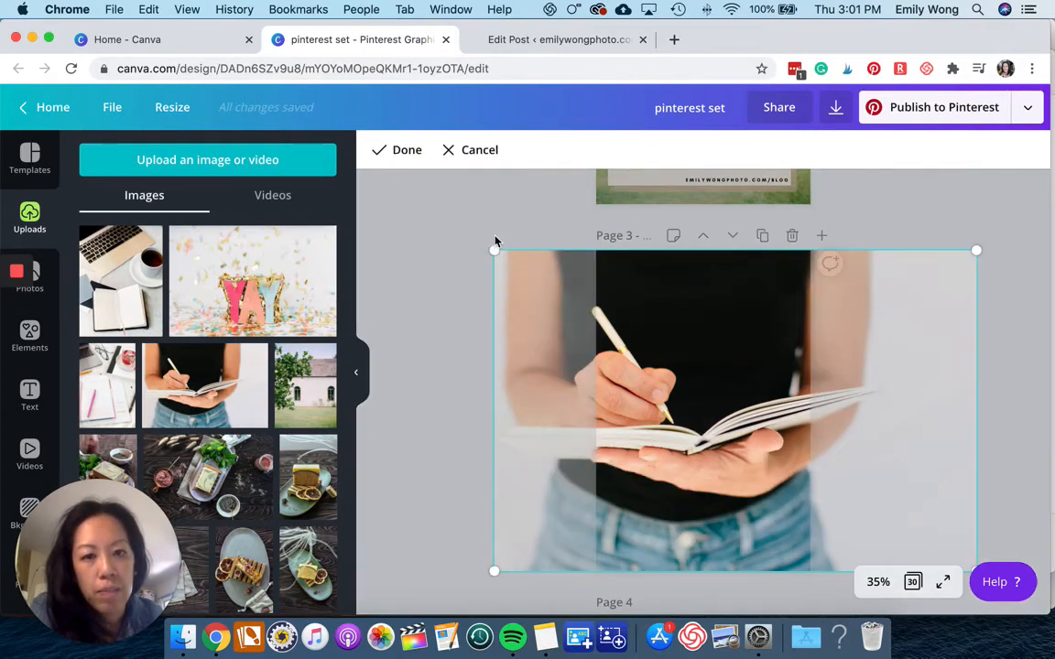
drag(494, 240, 497, 196)
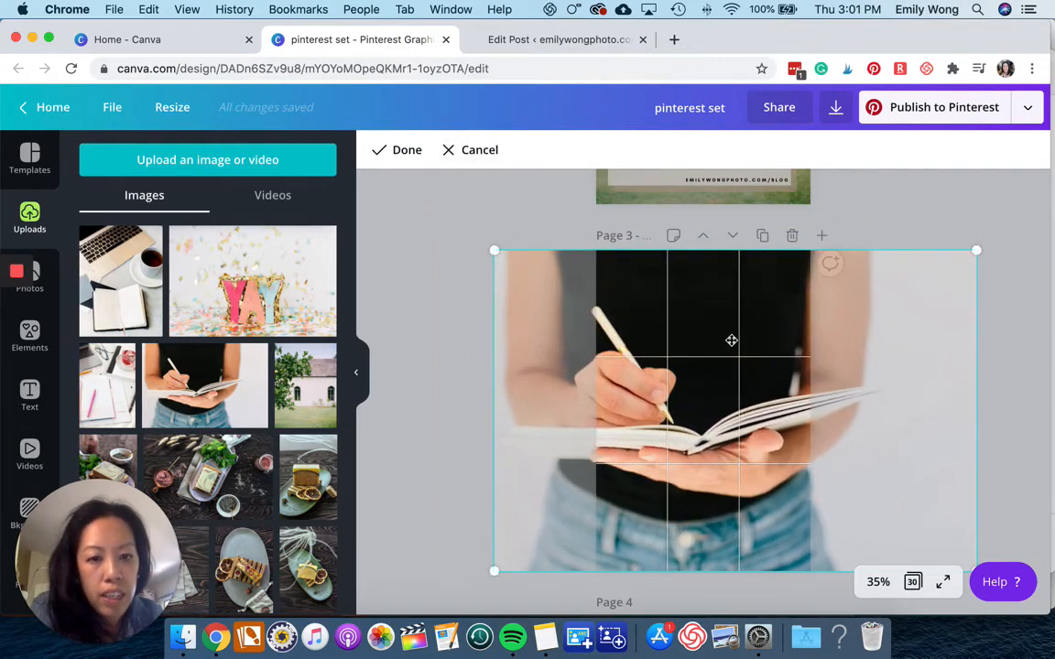
drag(731, 341, 760, 343)
click(942, 216)
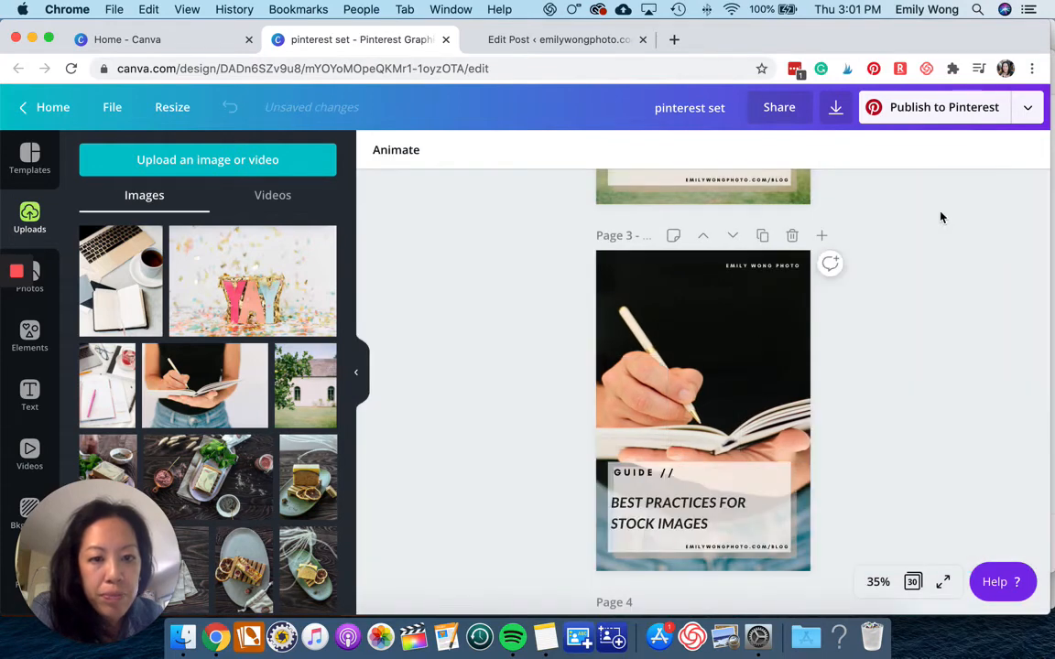
Enlarge and shift the notebook photo further to fine-tune its crop.
click(766, 311)
double_click(765, 311)
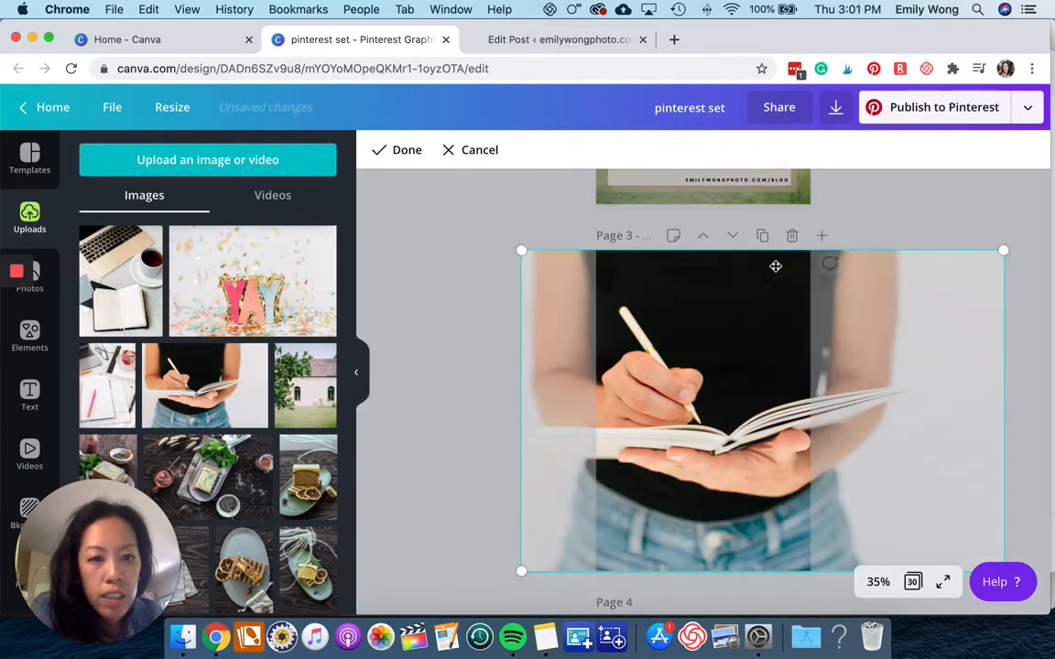
drag(1005, 250, 1028, 235)
drag(898, 264, 886, 255)
click(920, 213)
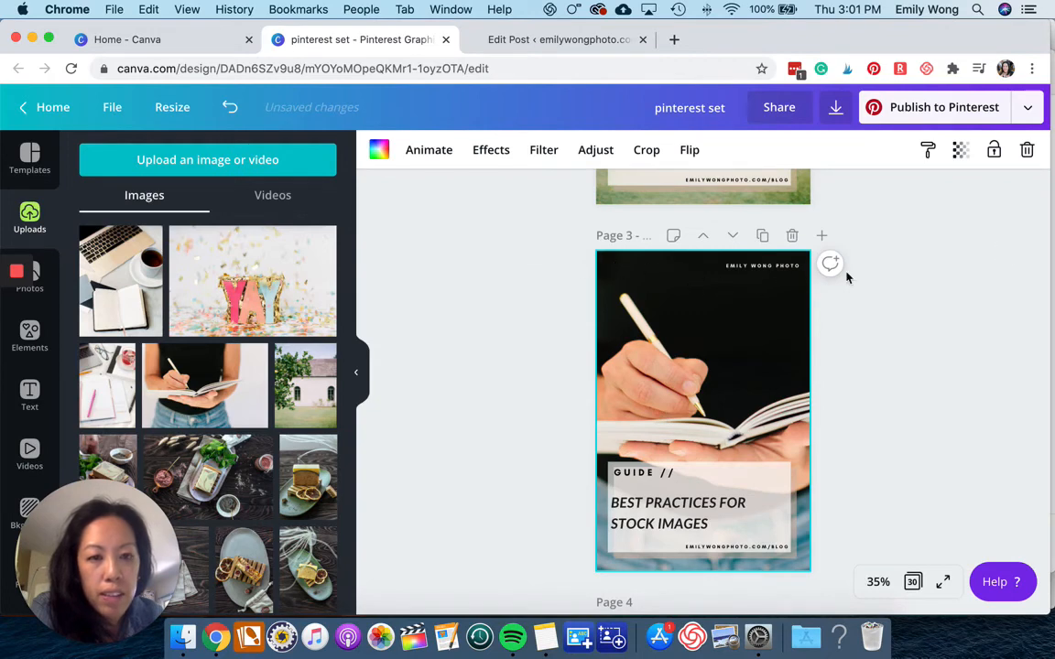
Replace the third pin's headline with CUSTOMIZING STOCK PHOTOS.
scroll(634, 499, down, 2)
click(634, 499)
drag(713, 494, 612, 465)
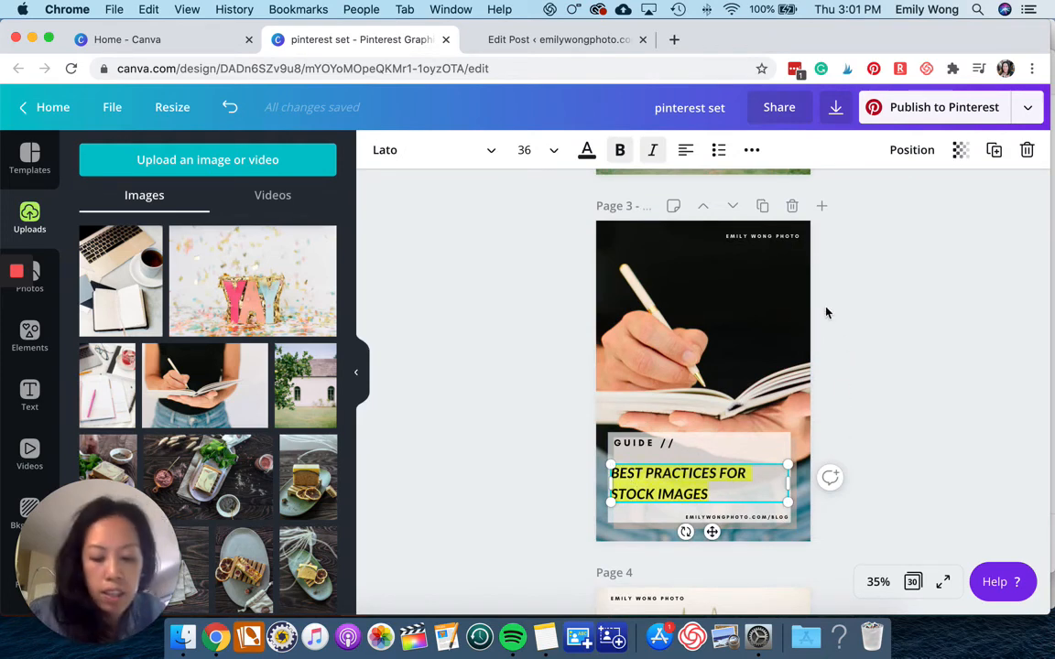
text(CUSTO)
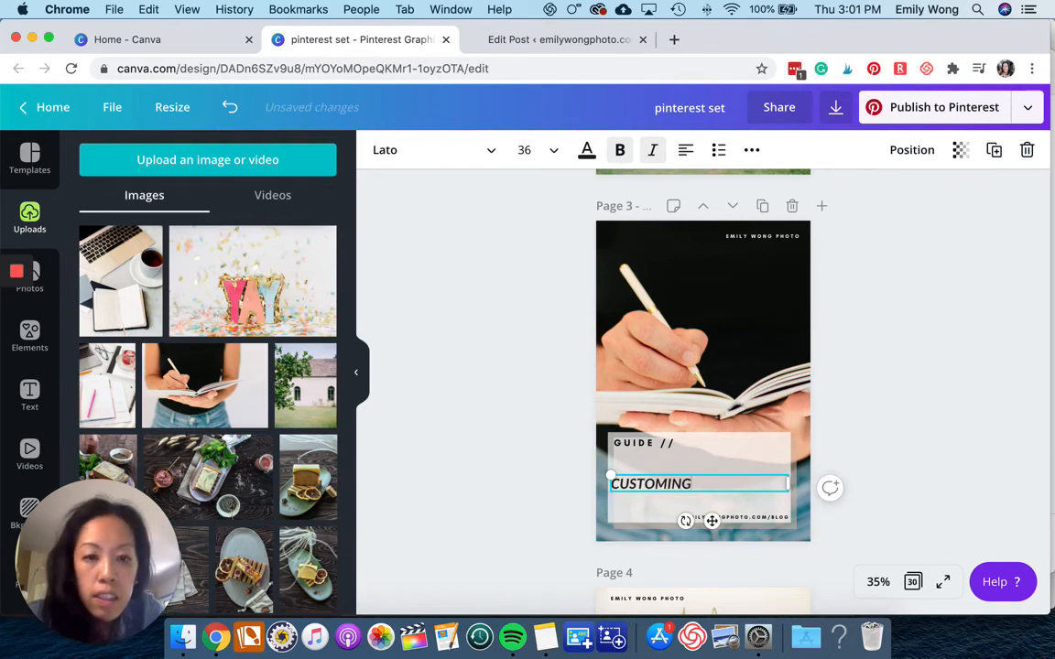
text(MIZING )
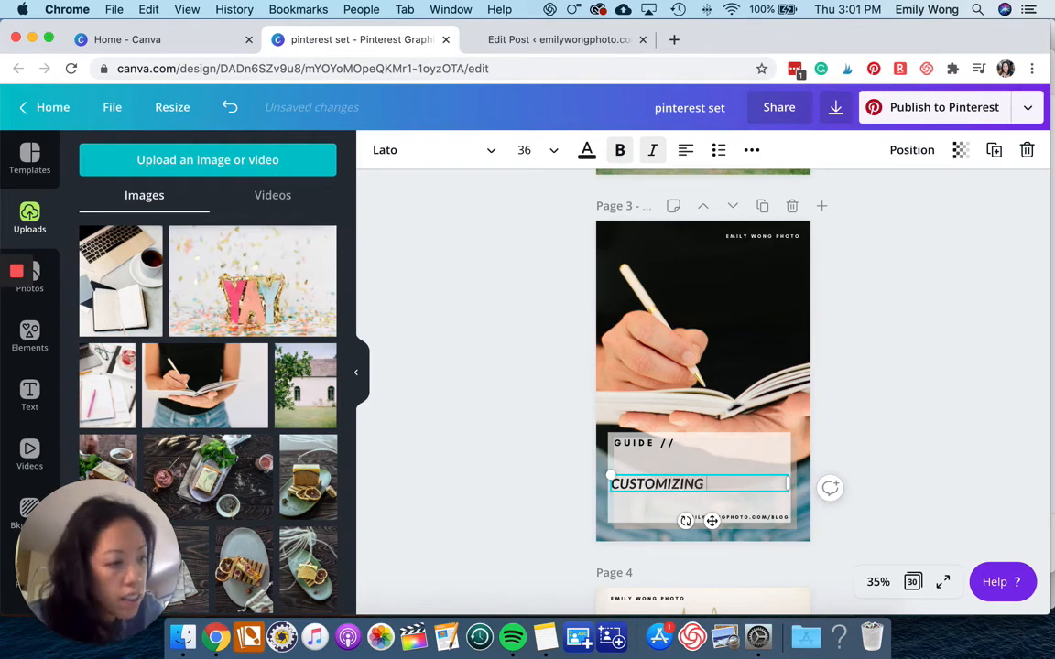
text(STOCK PHOTOS)
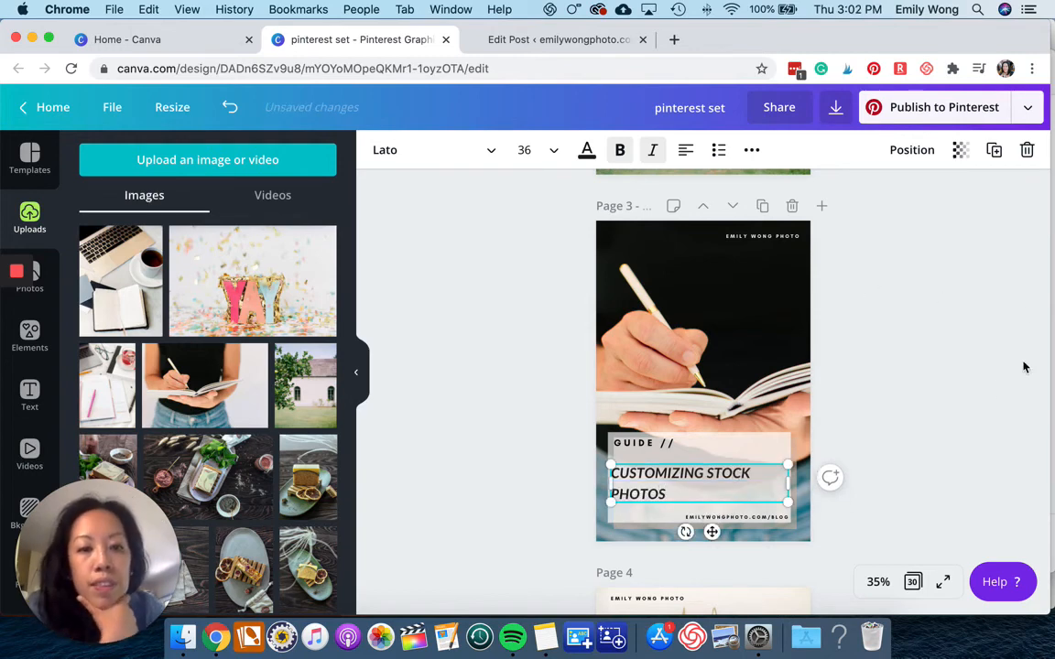
click(966, 389)
Change the color of the second pin's EMILY WONG PHOTO label text to black.
scroll(966, 390, up, 15)
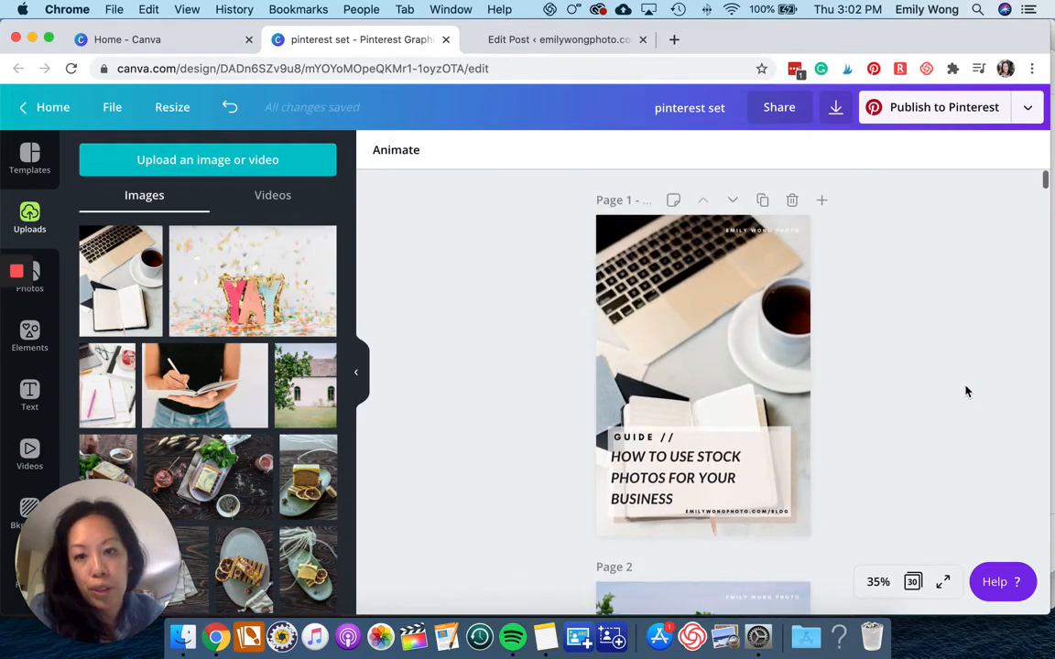
scroll(966, 390, down, 5)
scroll(966, 391, up, 5)
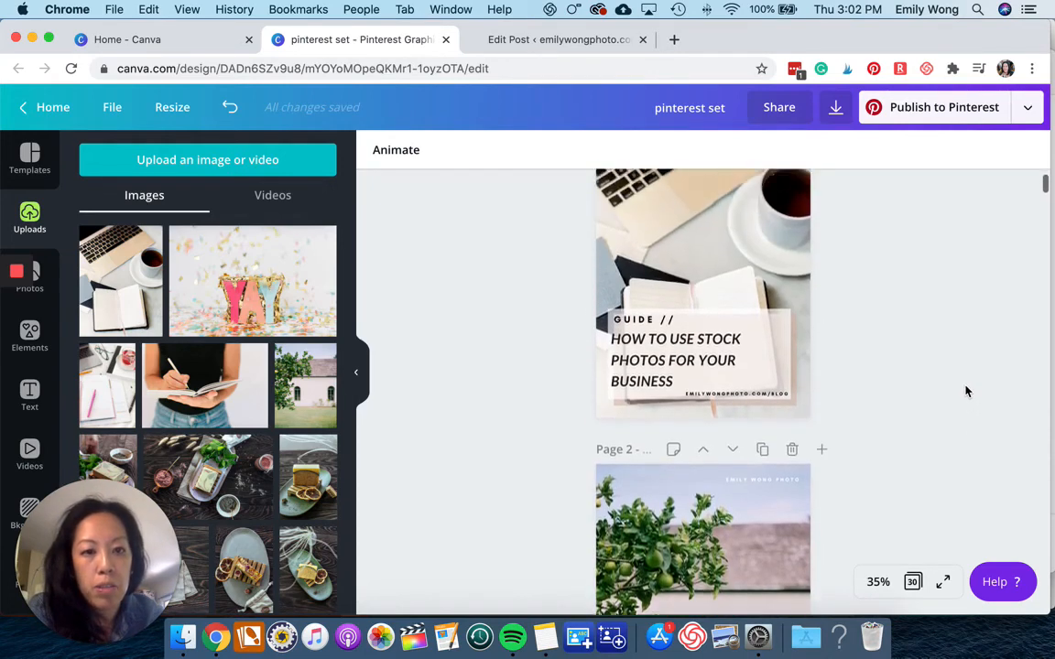
scroll(966, 391, down, 5)
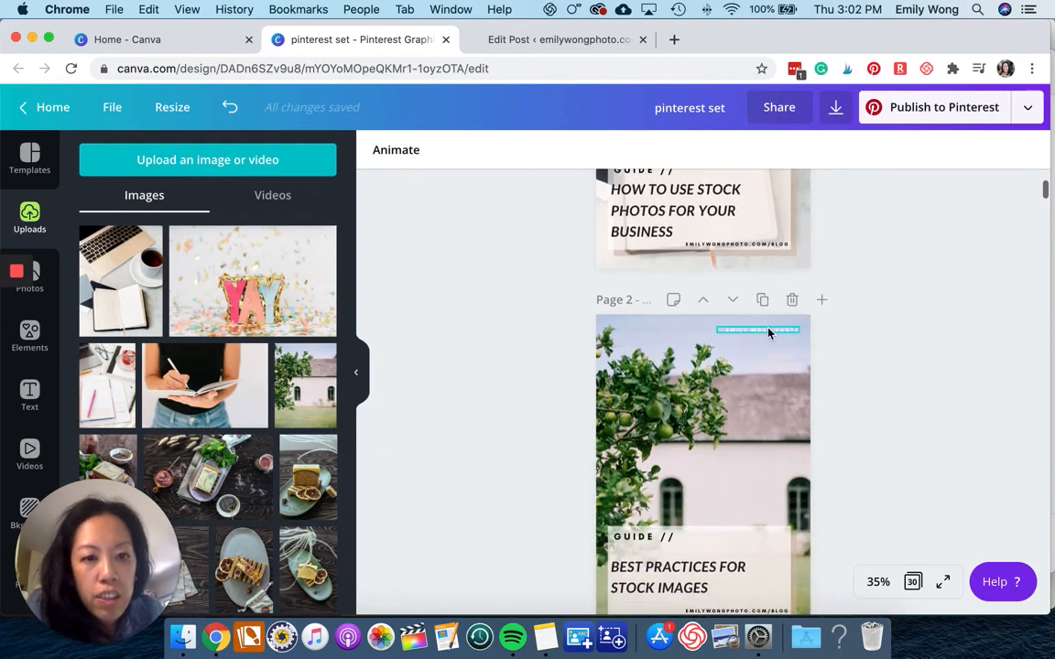
click(768, 332)
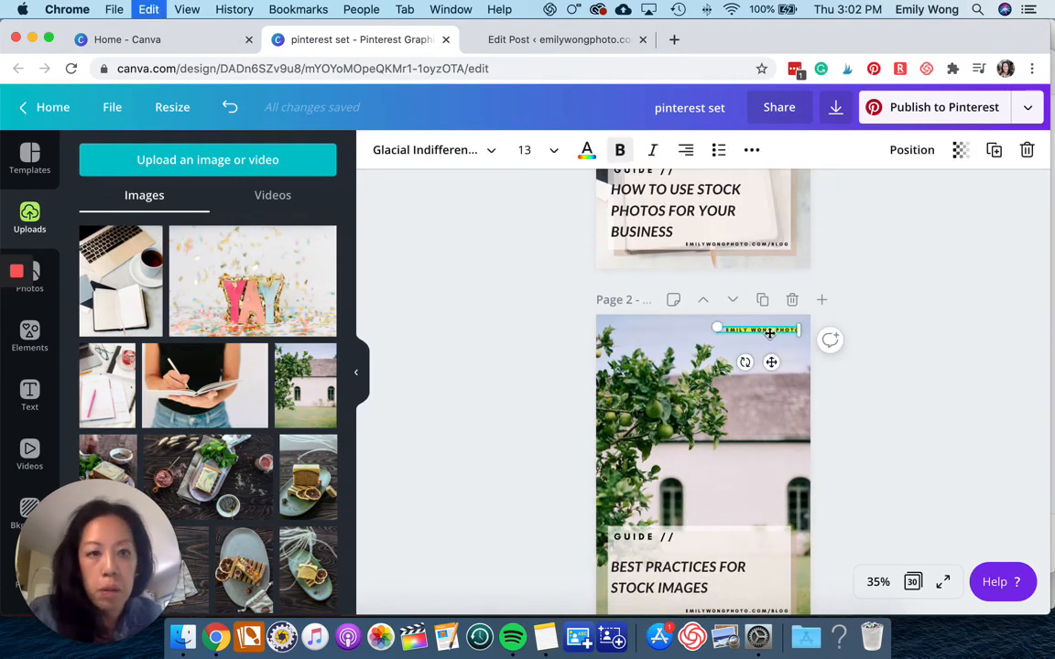
scroll(647, 260, down, 1)
click(587, 152)
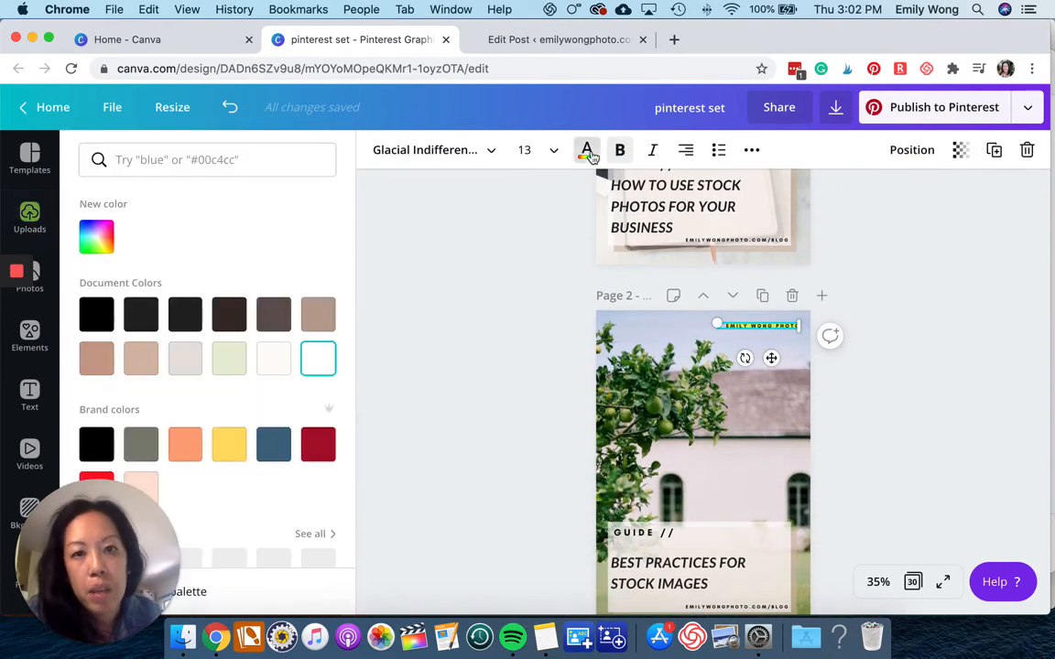
click(494, 312)
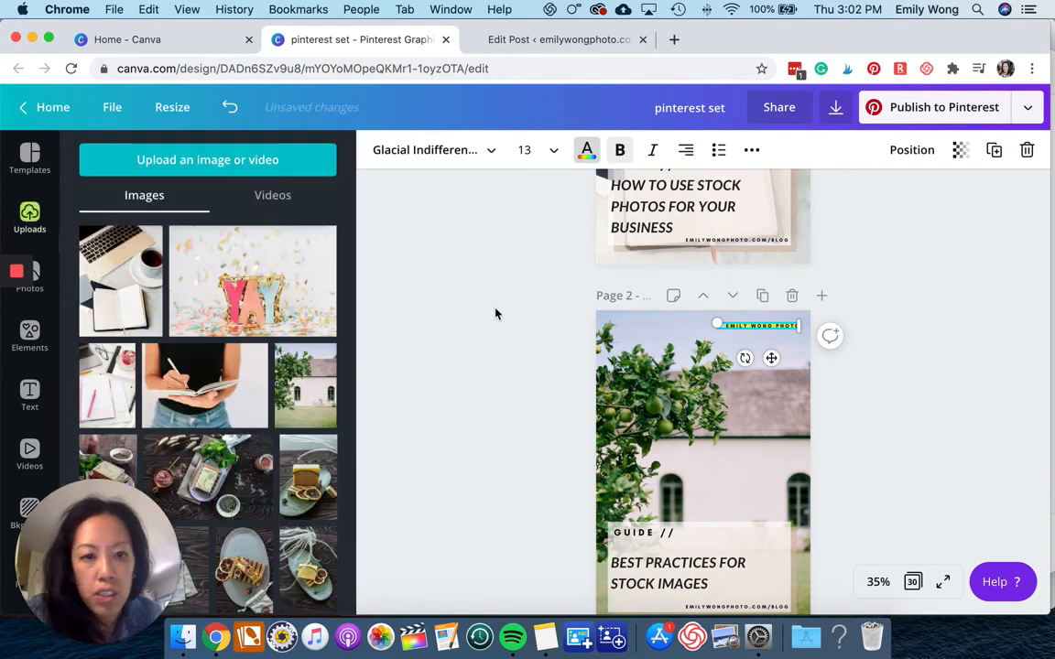
Scroll through the pages to review the first three pin designs.
scroll(941, 330, up, 5)
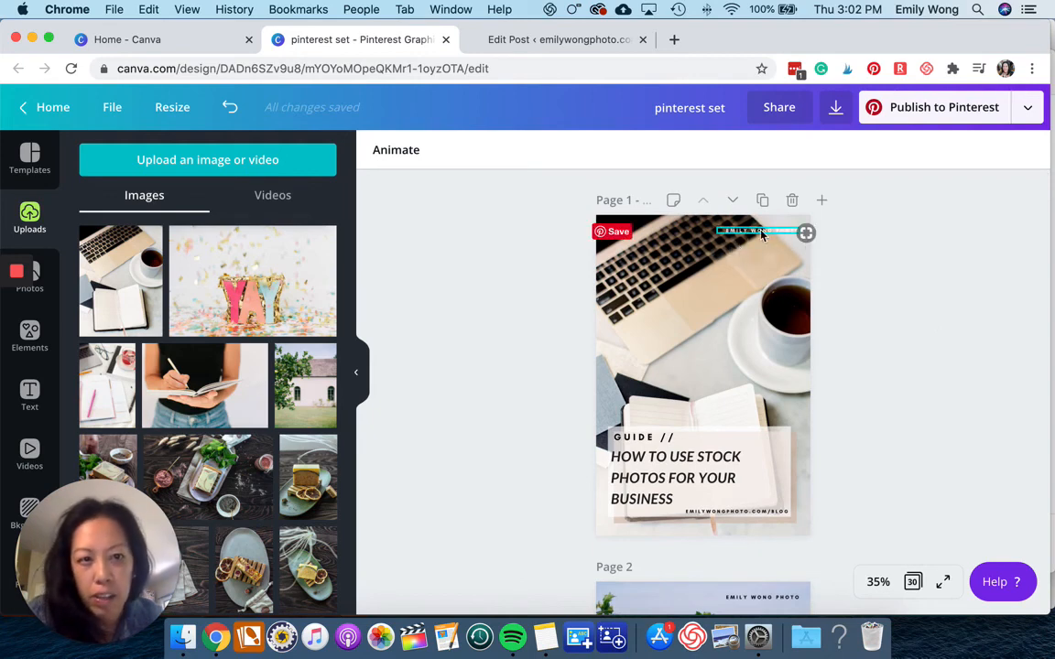
scroll(859, 316, down, 10)
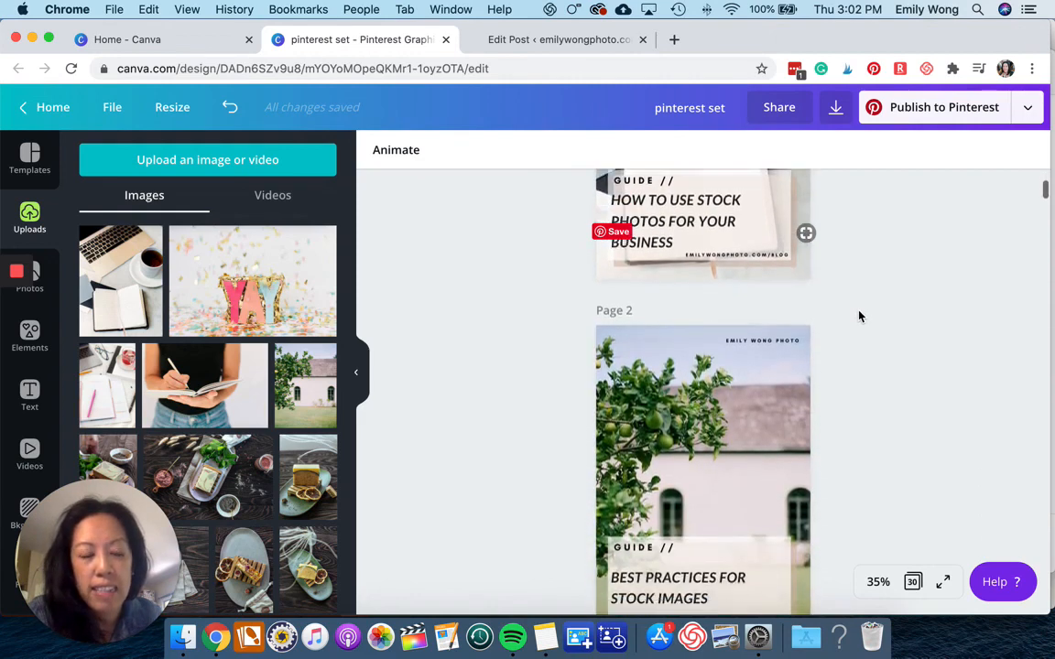
scroll(859, 316, down, 3)
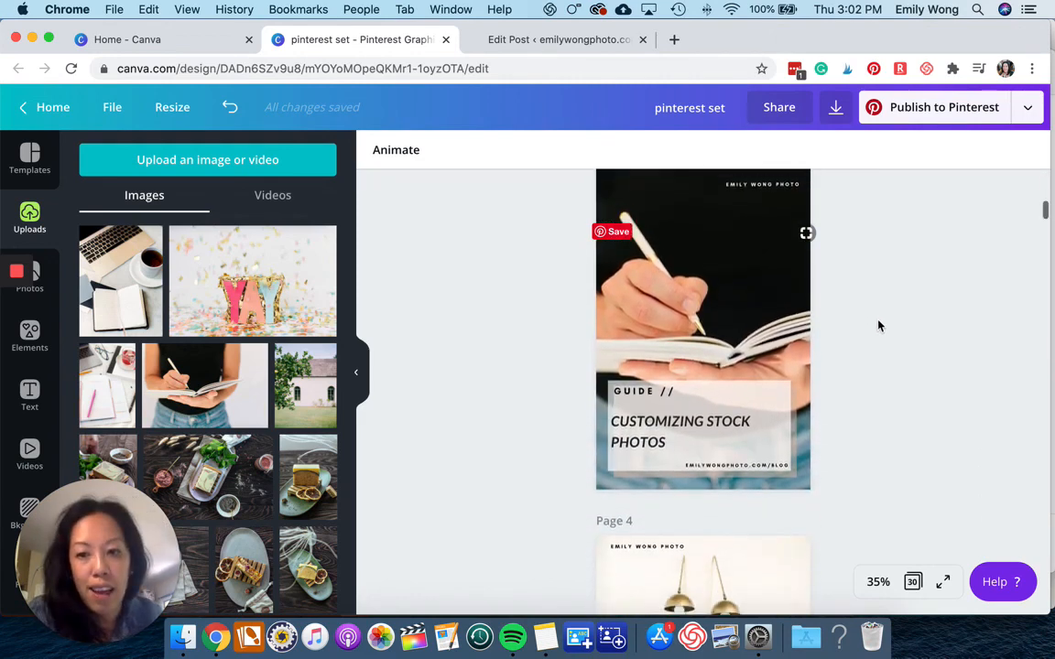
scroll(878, 326, up, 5)
scroll(879, 325, up, 4)
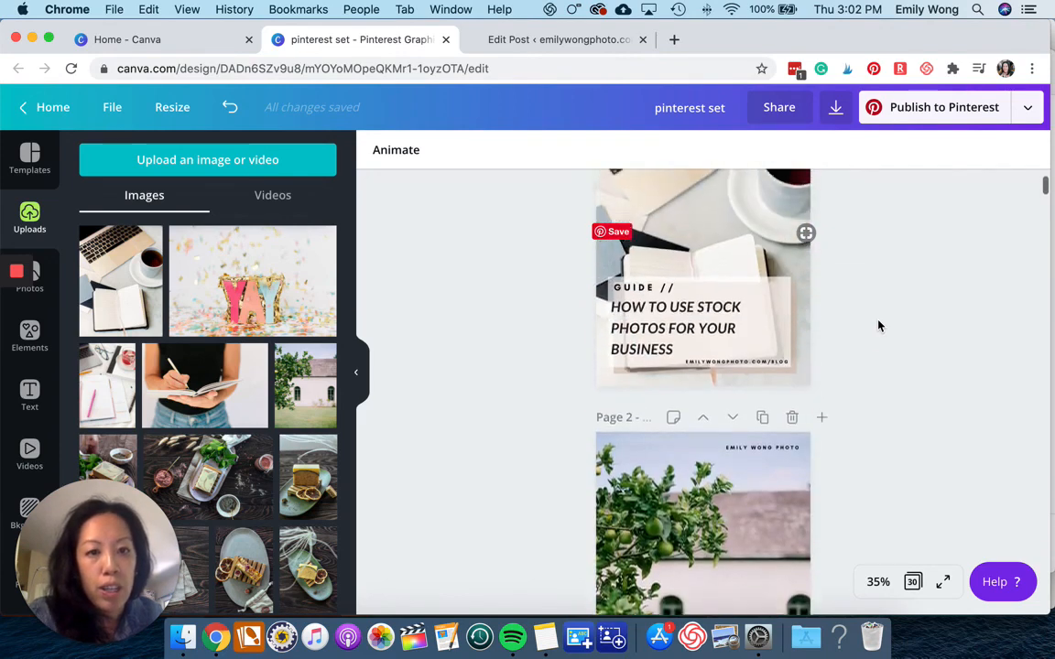
scroll(884, 325, down, 3)
scroll(889, 326, down, 3)
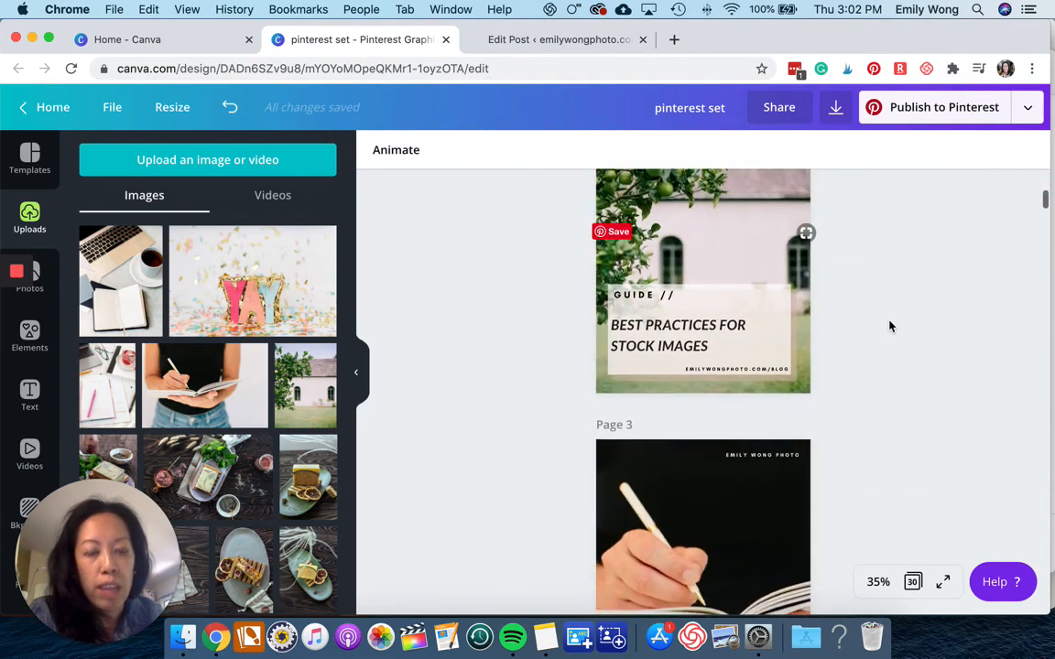
scroll(720, 338, down, 1)
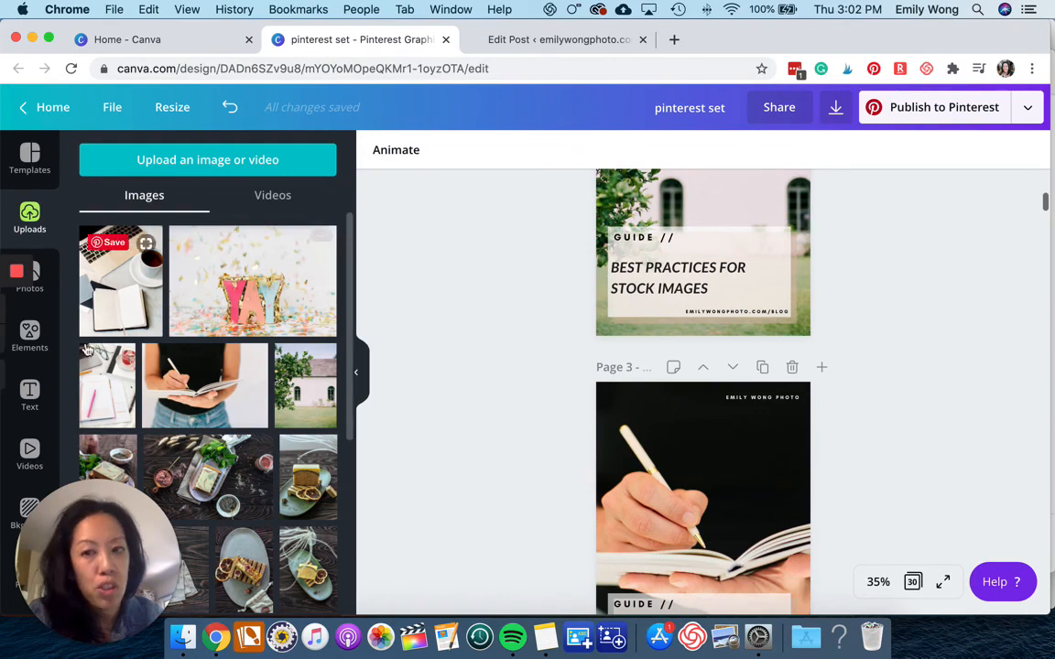